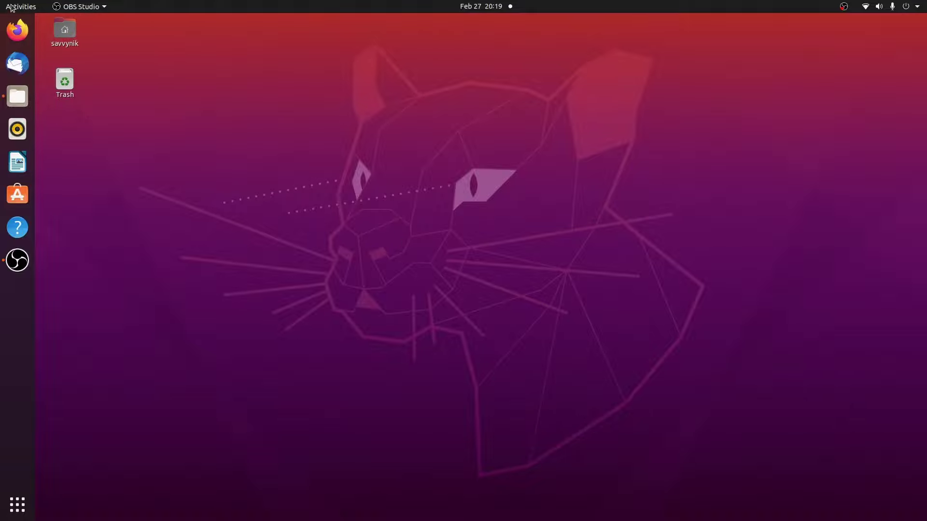
Launch Ubuntu Software from the dock to reach its Explore page
left_click(17, 195)
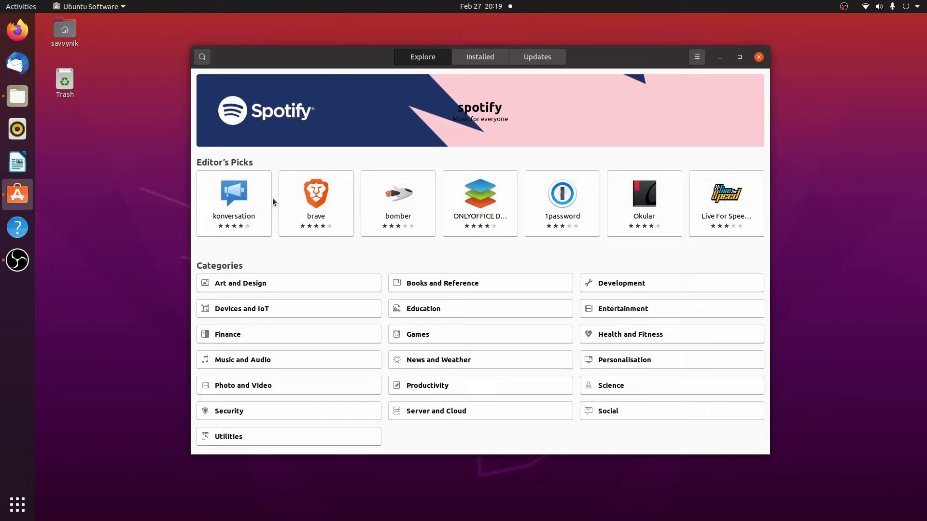
Open the empty app search field in Ubuntu Software's header
left_click(202, 63)
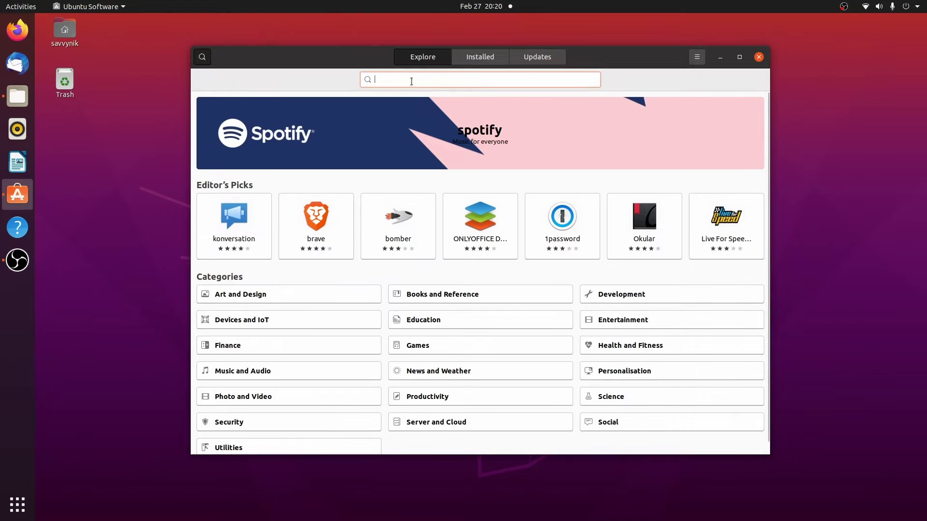
Close Ubuntu Software and launch a Terminal window from the Activities search 'ter'
left_click(759, 57)
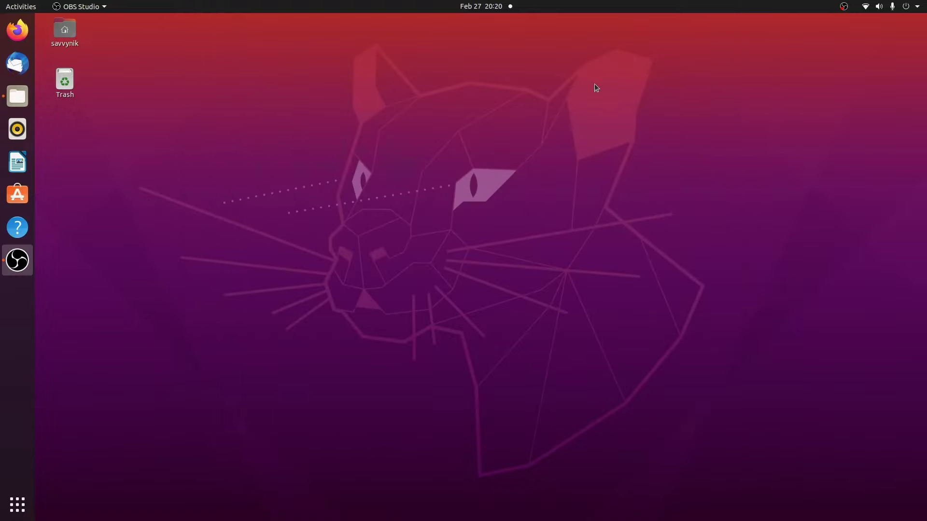
key("super")
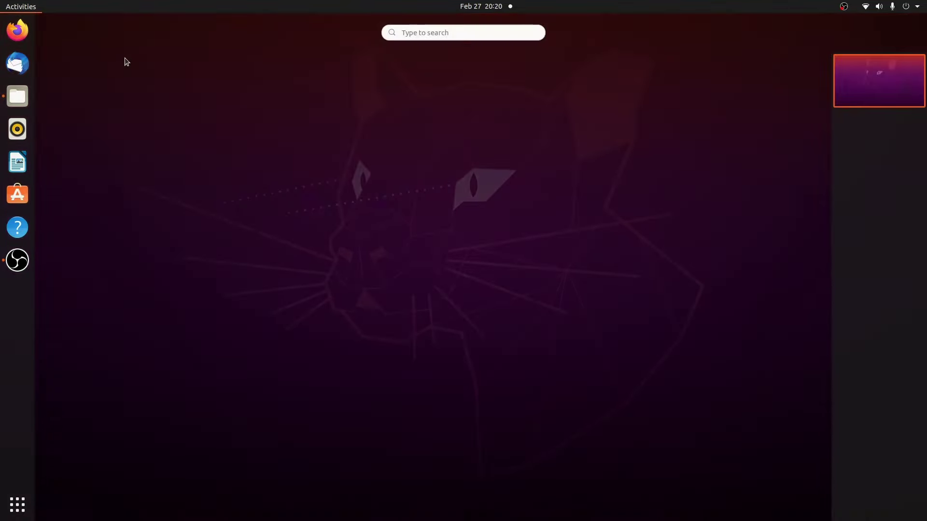
type("term")
key("Return")
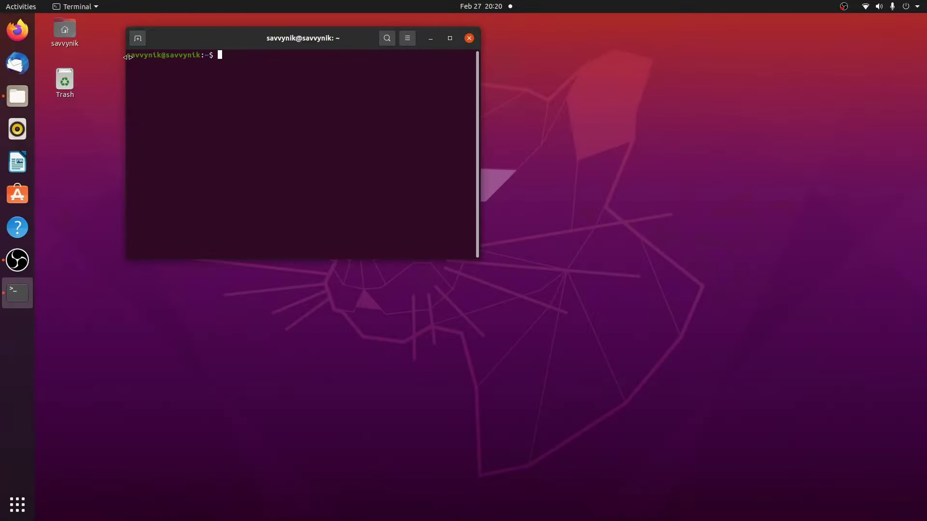
left_click(471, 41)
key("super")
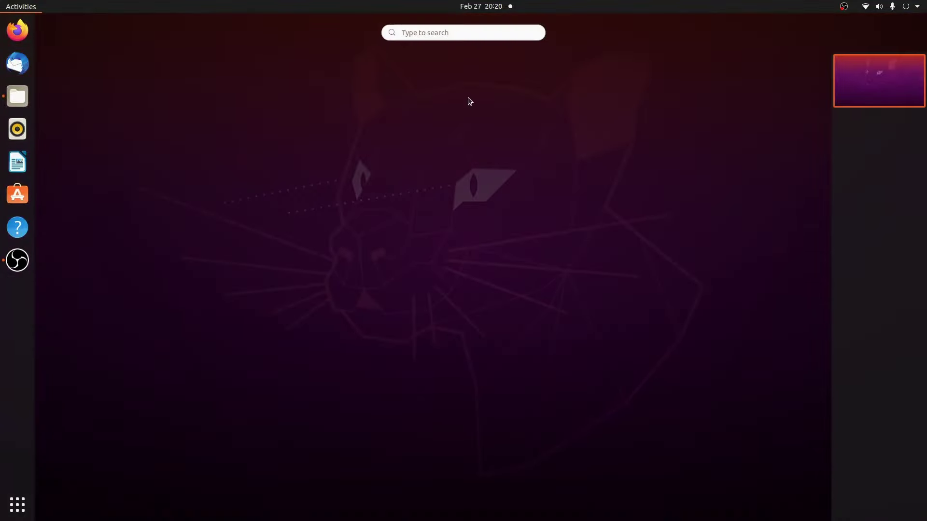
type("ter")
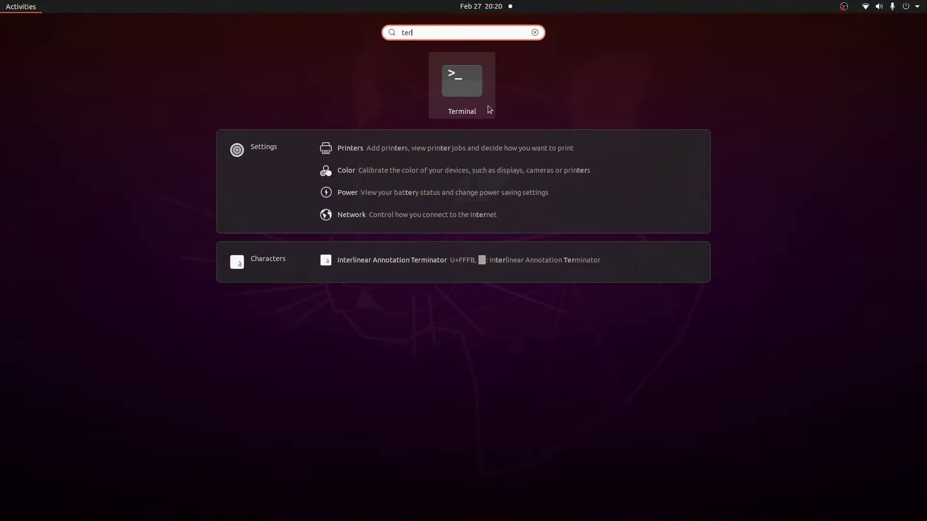
left_click(487, 105)
Enlarge the terminal text three zoom levels from its menu
left_click(447, 42)
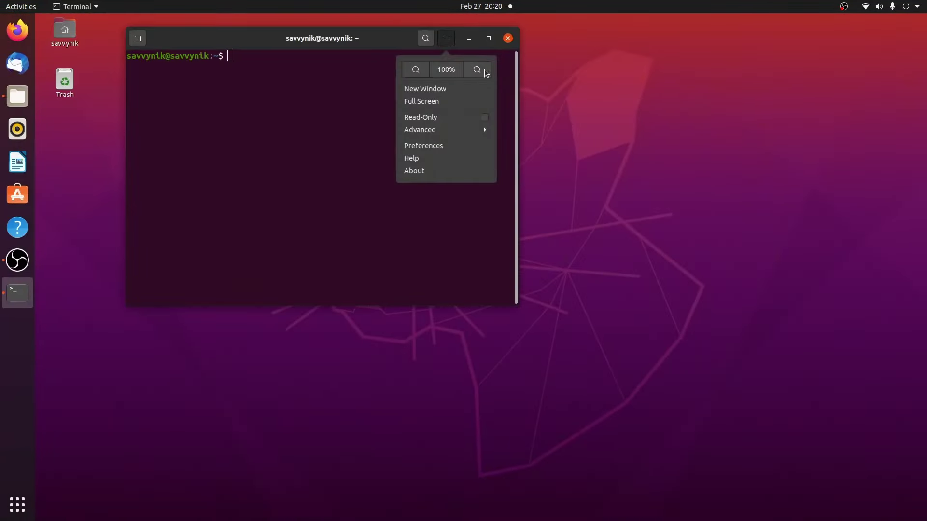
left_click(484, 68)
left_click(529, 41)
left_click(555, 68)
left_click(641, 39)
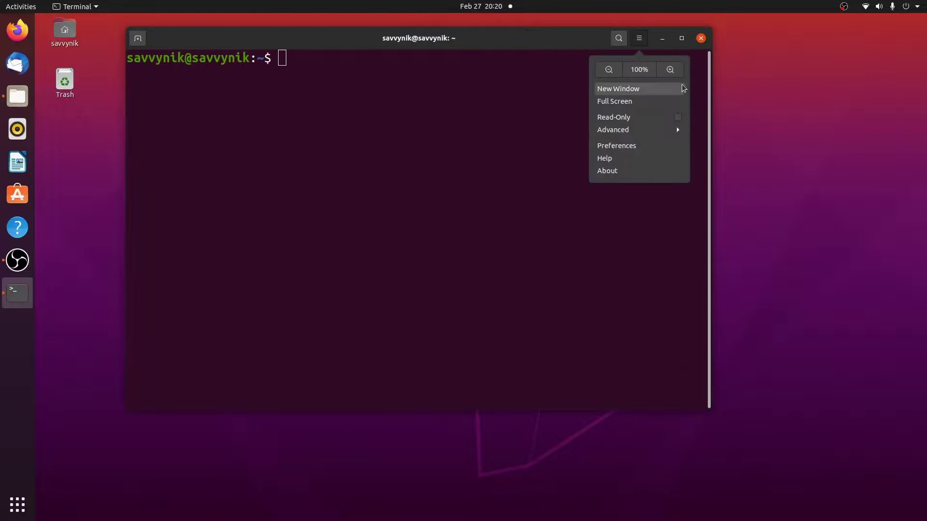
left_click(670, 68)
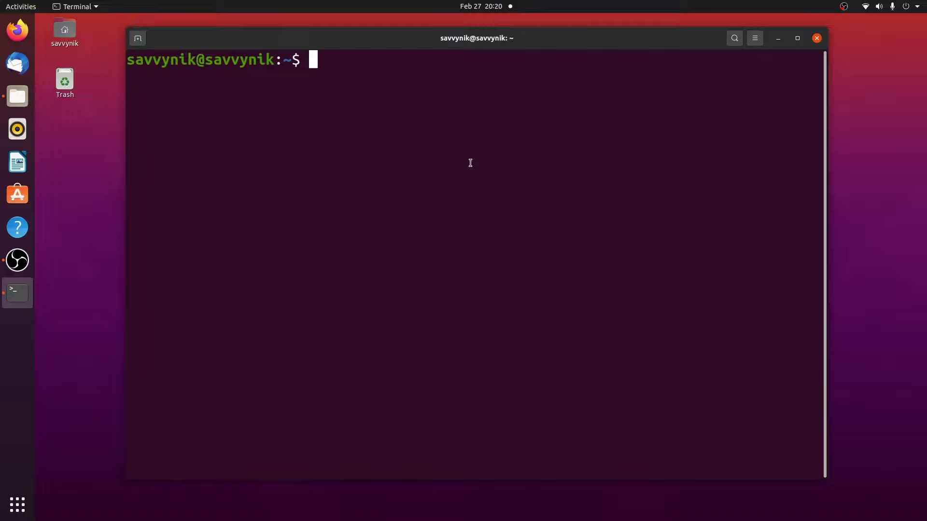
Run 'sudo apt update' and supply the administrator password to refresh package lists
type("sudo apt update")
key("Return")
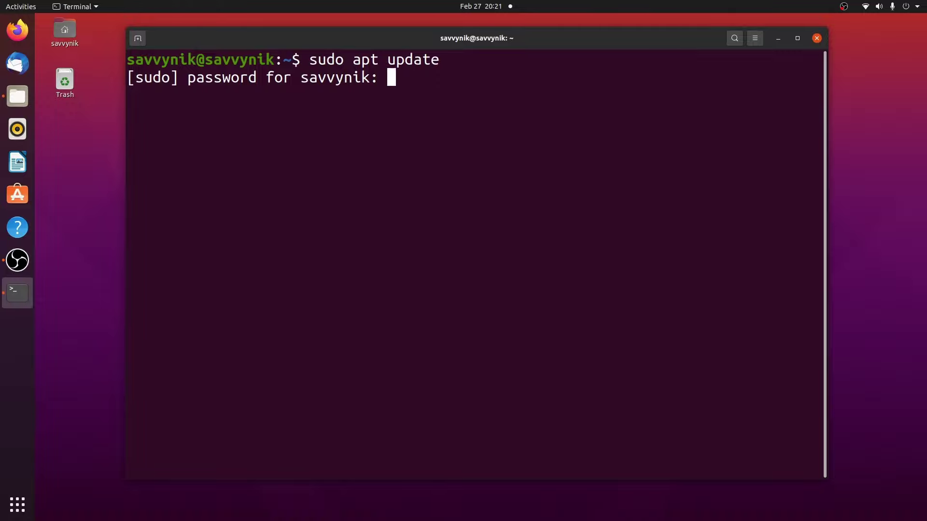
key("Return")
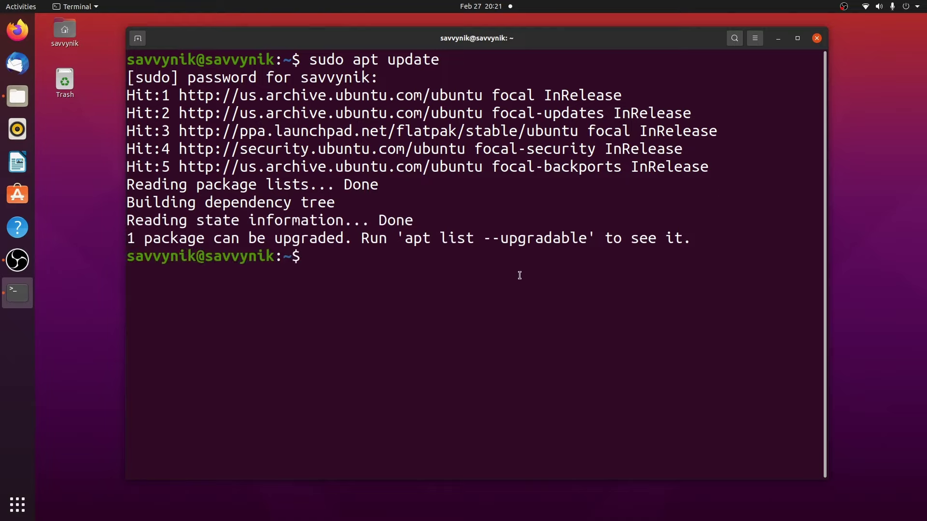
Clear the screen and run 'sudo apt install obs-studio', already newest at 25.0.3+dfsg1-2
type("clear")
key("Return")
type("sudo ")
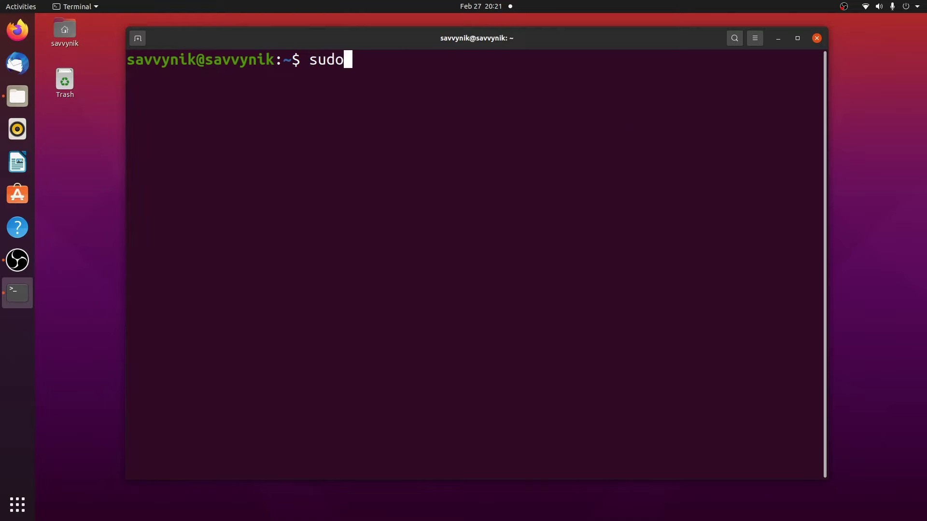
type("apt install ")
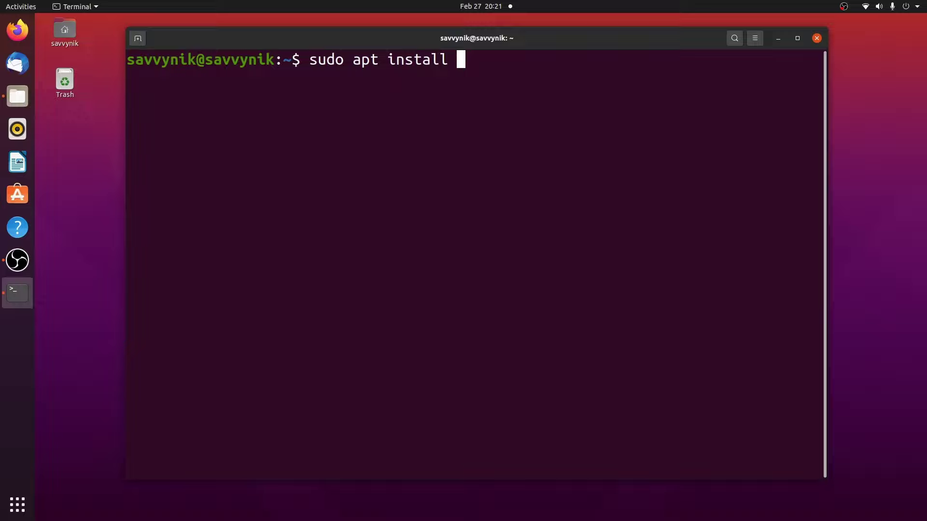
type("obs")
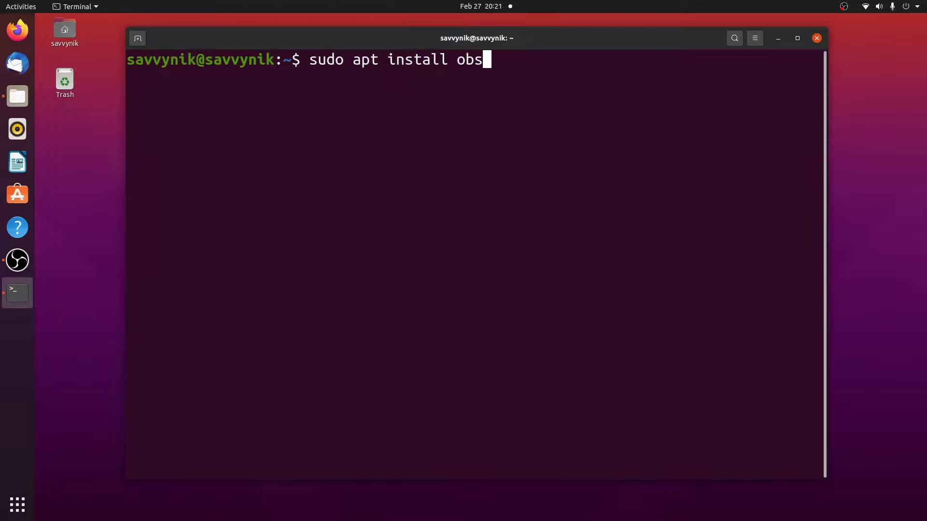
key("Tab")
key("Tab")
type("-studio")
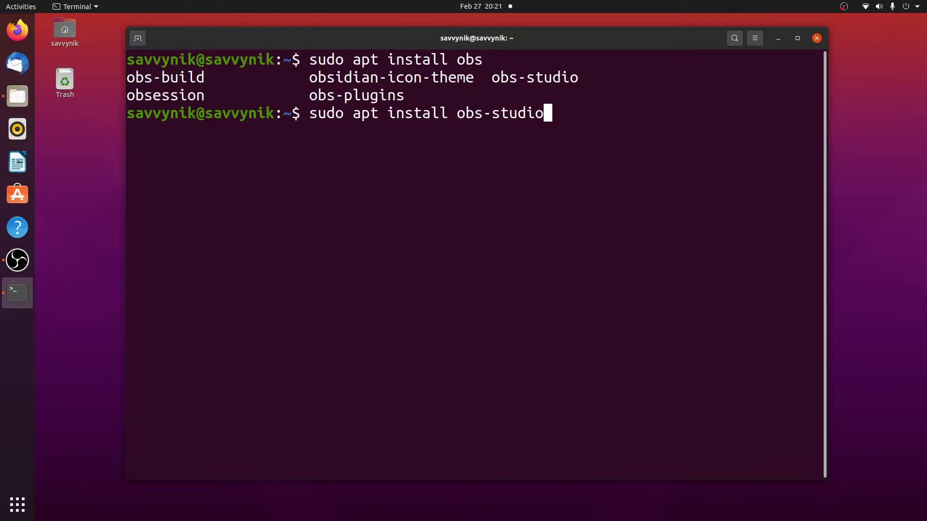
key("Return")
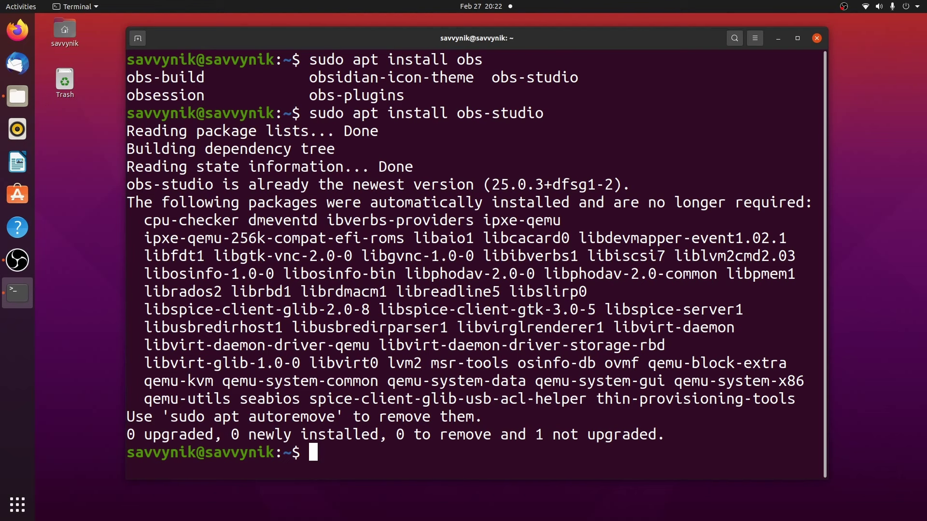
Open Files and try playing test.mkv and test.mp4, which lack AAC and H.264 decoders
key("super+3")
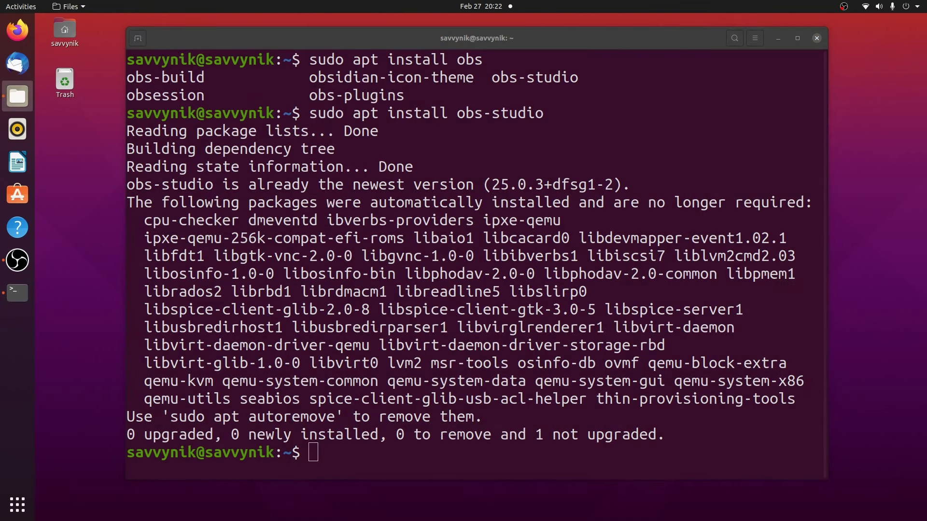
left_click_drag(893, 72, 277, 36)
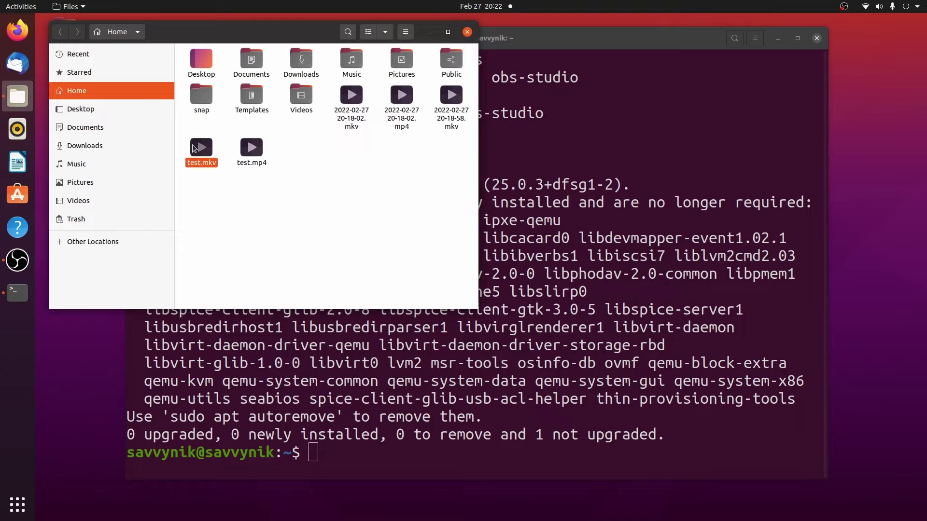
double_click(202, 153)
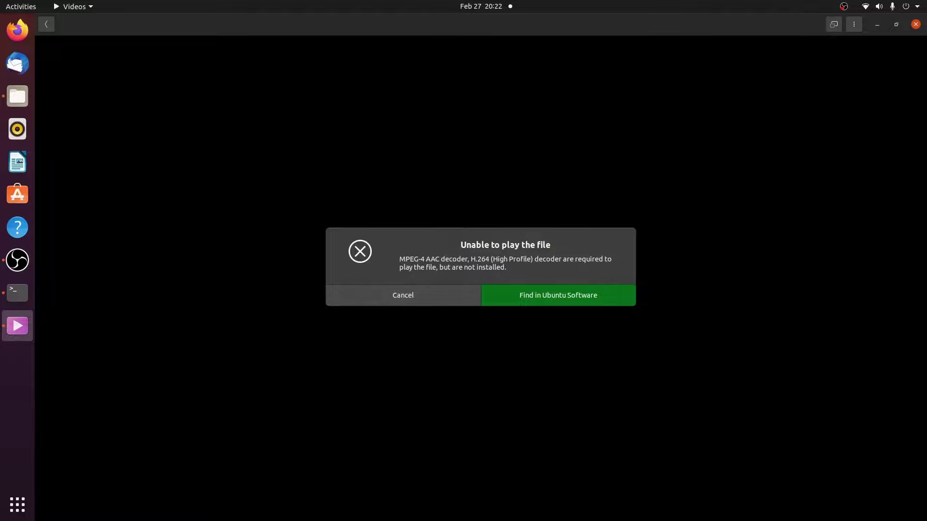
left_click(424, 298)
key("ctrl+q")
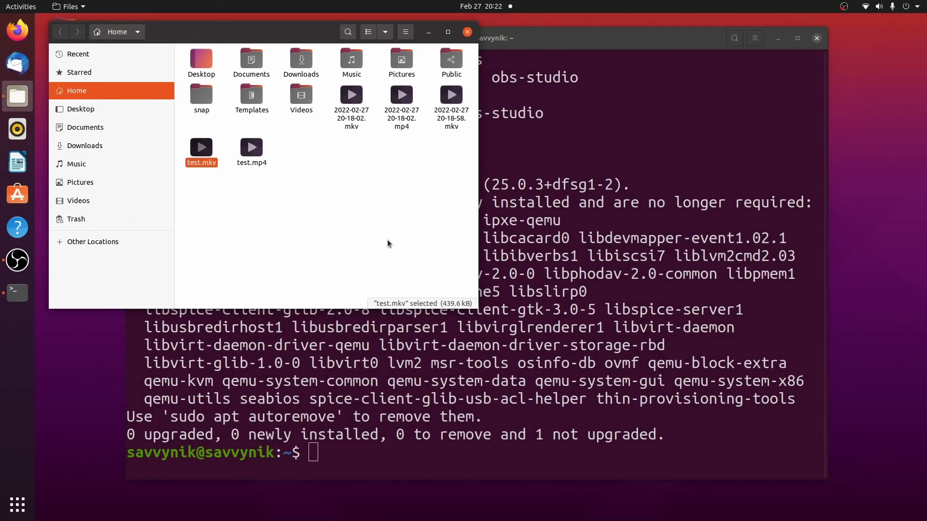
double_click(251, 147)
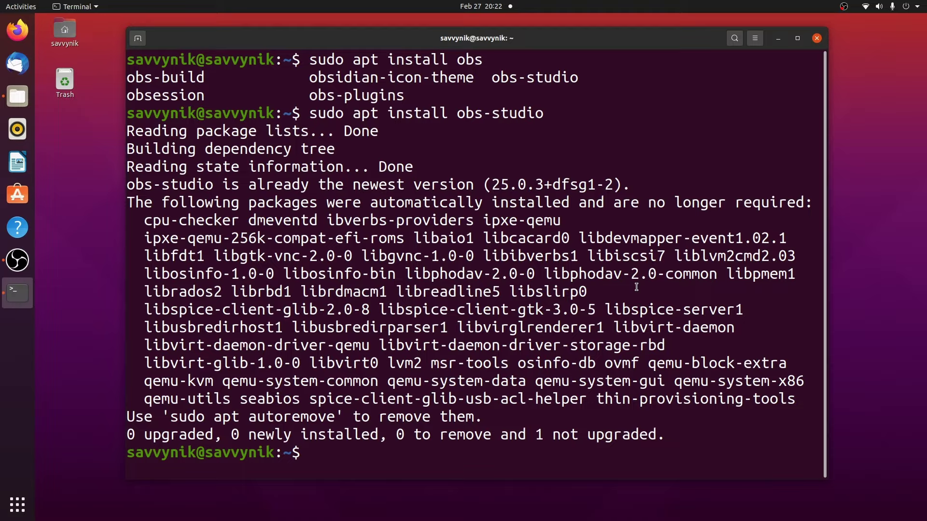
Clear the screen and run 'sudo apt install vlc', already newest at 3.0.9.2-1
type("clear")
key("Return")
type("su")
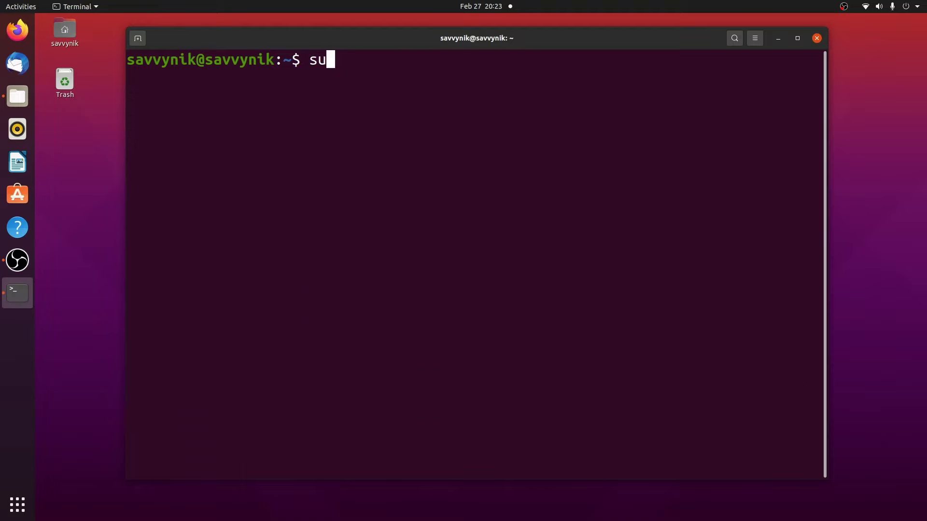
type("do apt install vl")
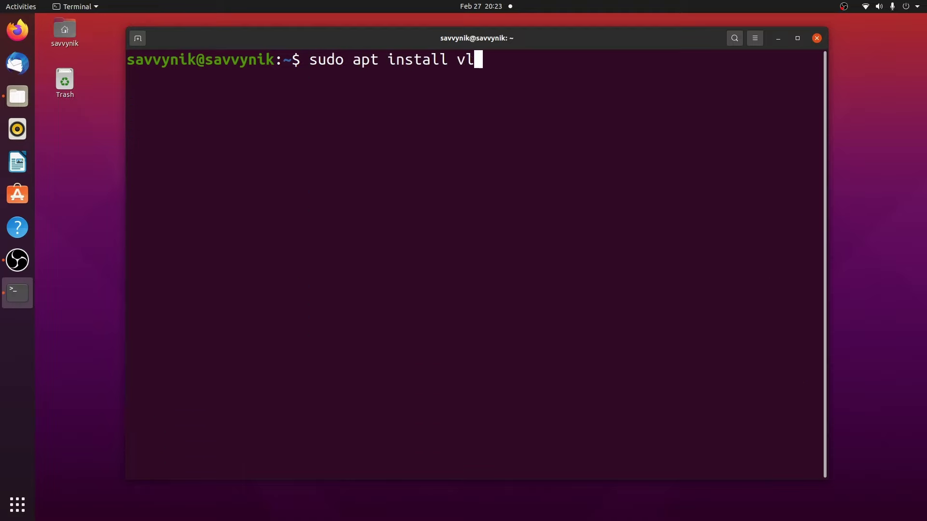
type("c")
key("Return")
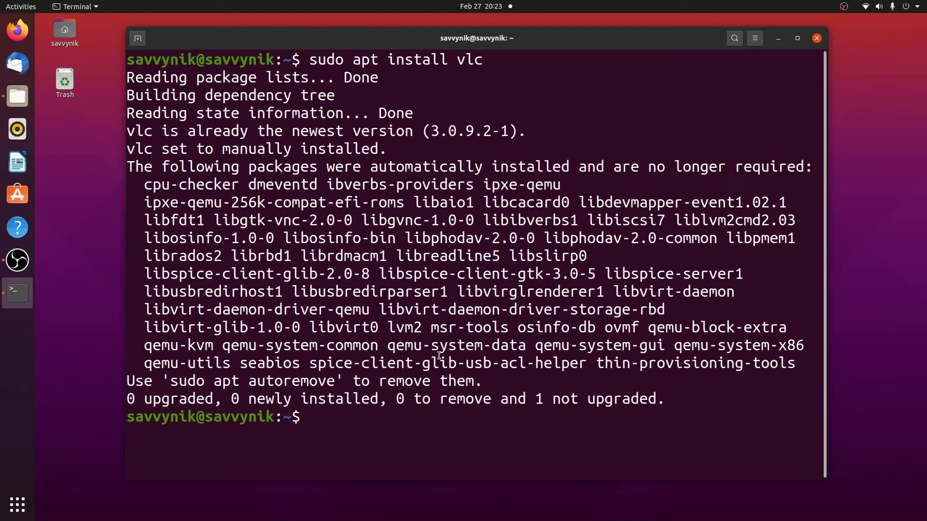
left_click(24, 7)
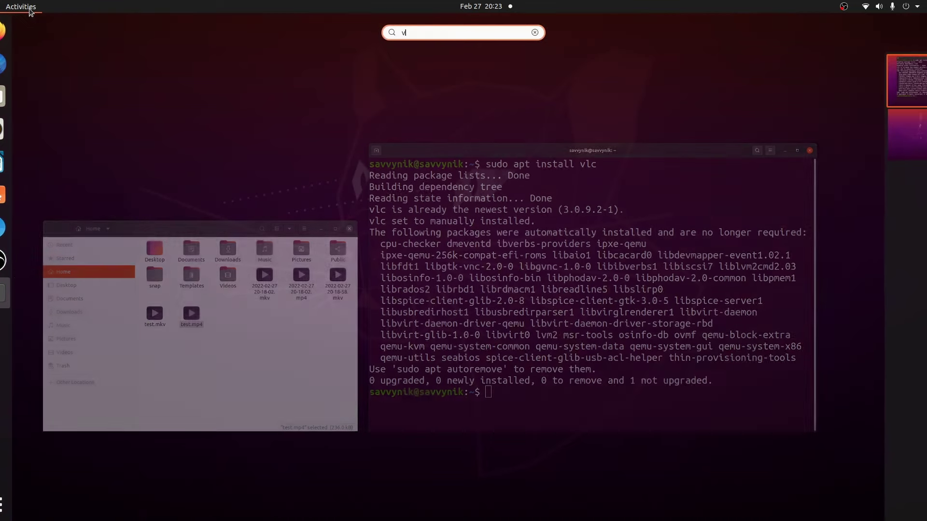
Launch VLC, accept its privacy policy, and open test.mp4 from the home folder
type("vlc")
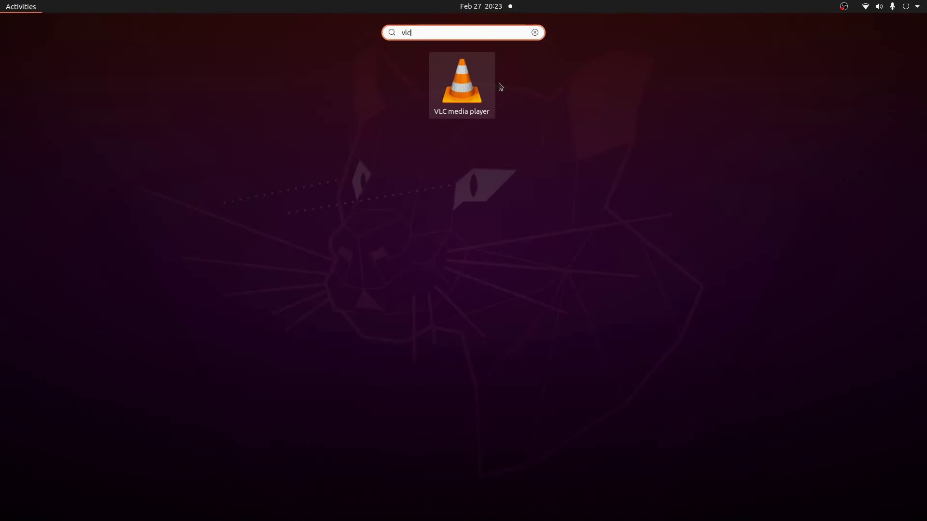
left_click(462, 92)
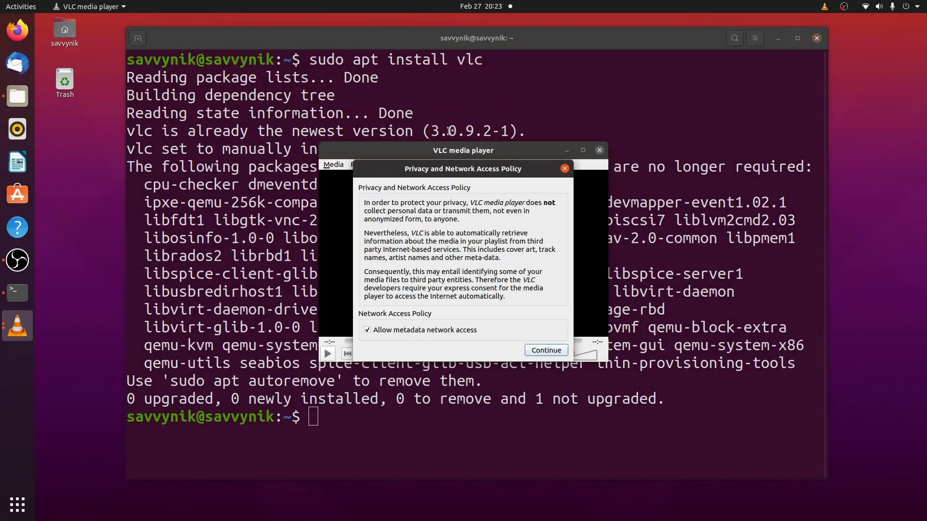
left_click(555, 352)
left_click(333, 165)
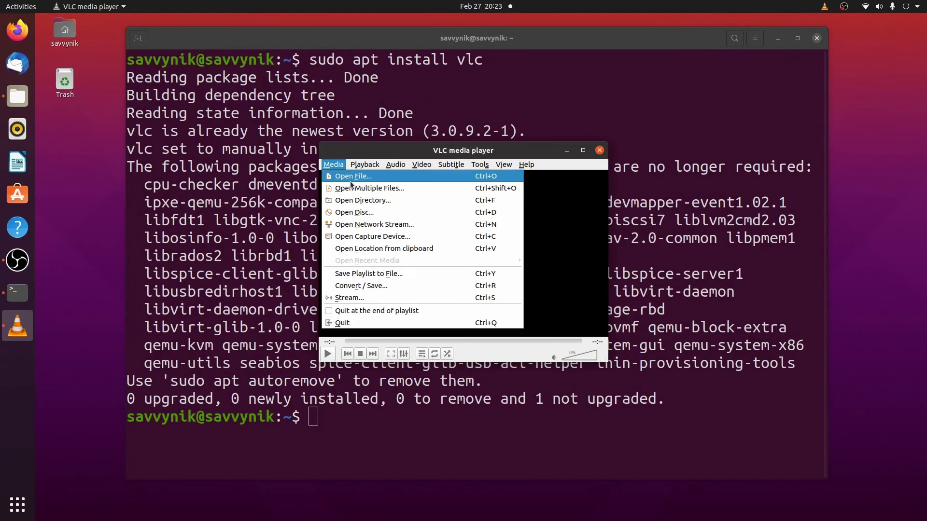
left_click(348, 175)
double_click(322, 76)
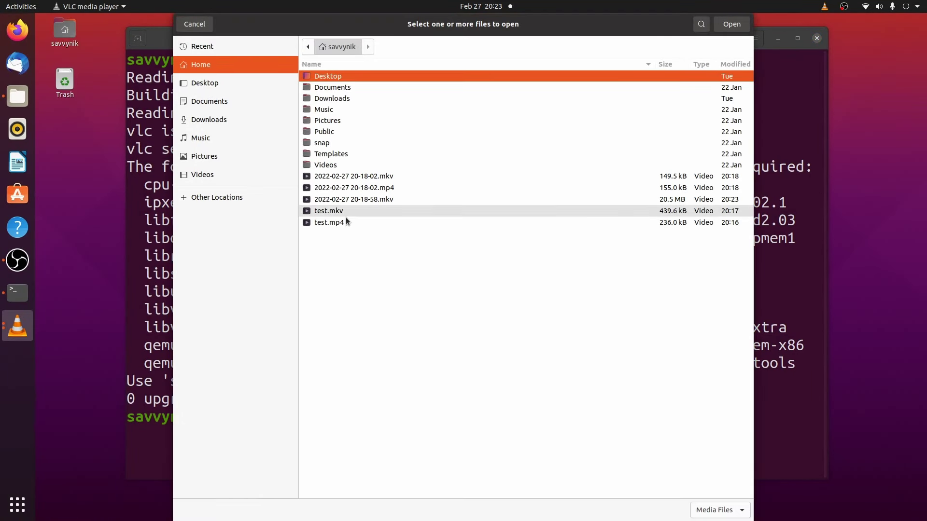
double_click(346, 223)
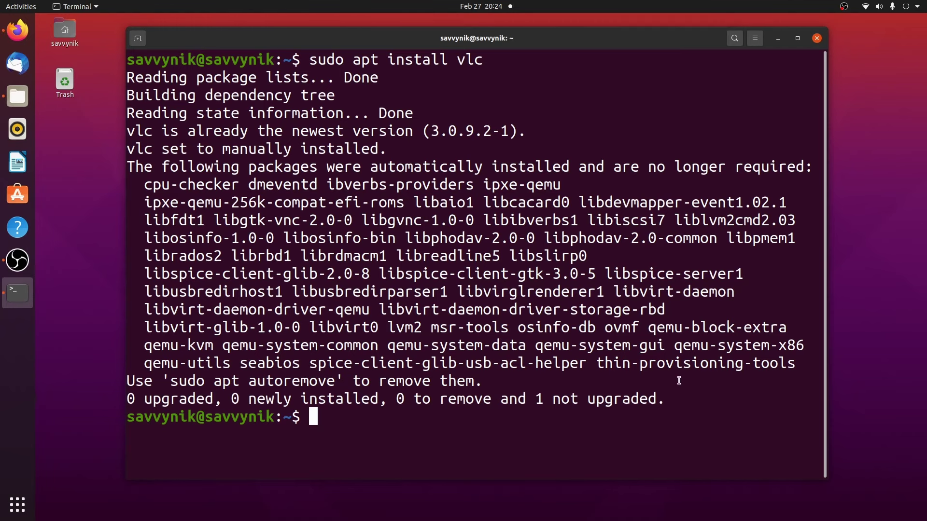
Clear the screen and install ffmpeg with 'sudo apt install ffmpeg', confirming the prompt
type("clear")
key("Return")
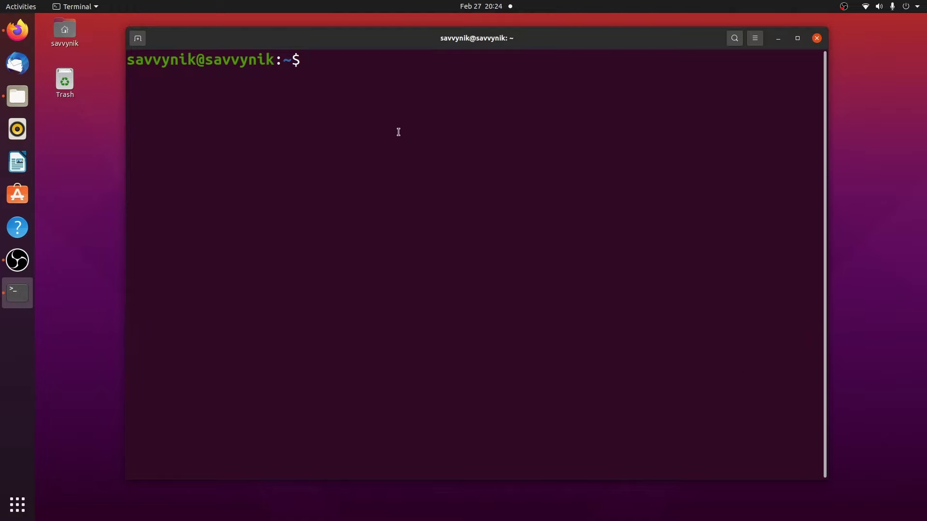
type("sudo a")
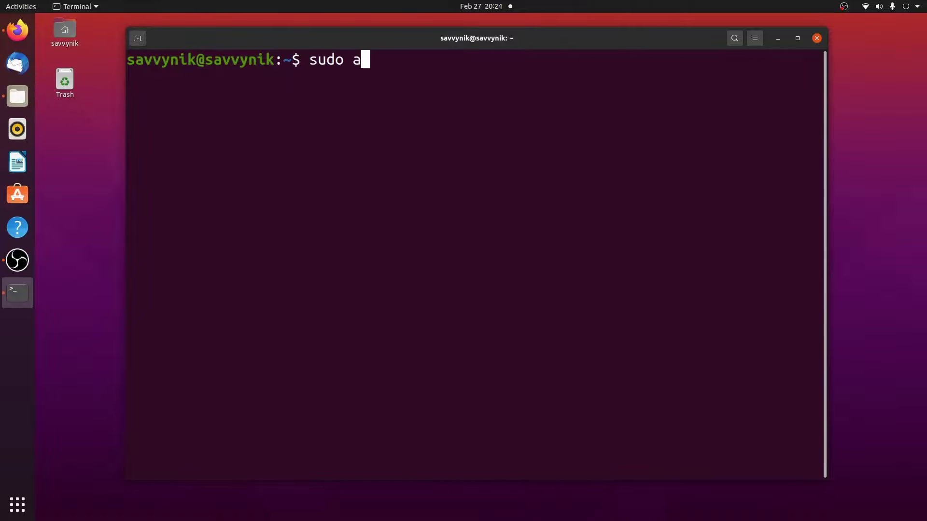
type("pt install ffm")
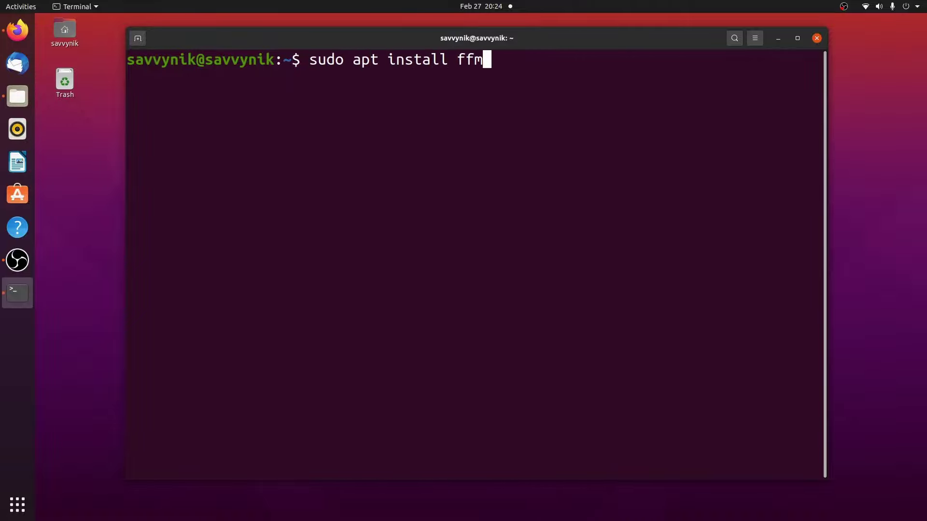
type("peg")
key("Return")
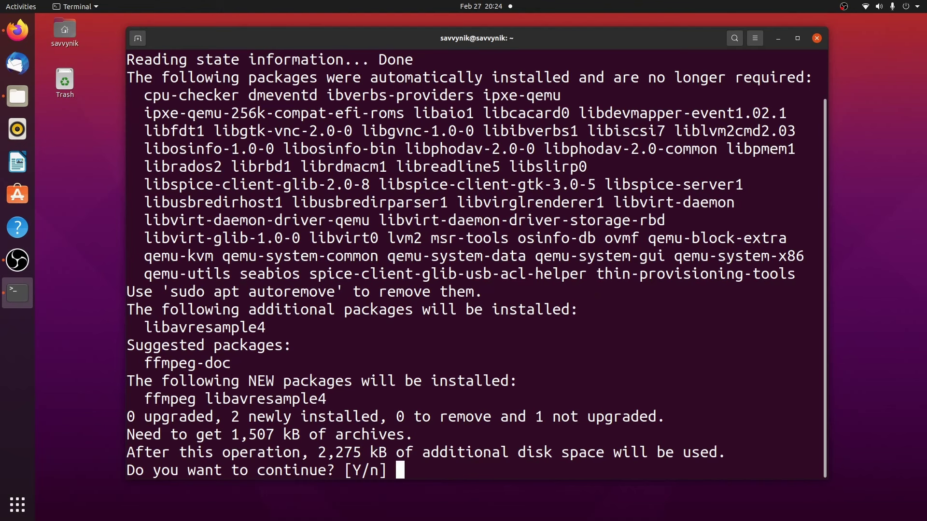
key("Return")
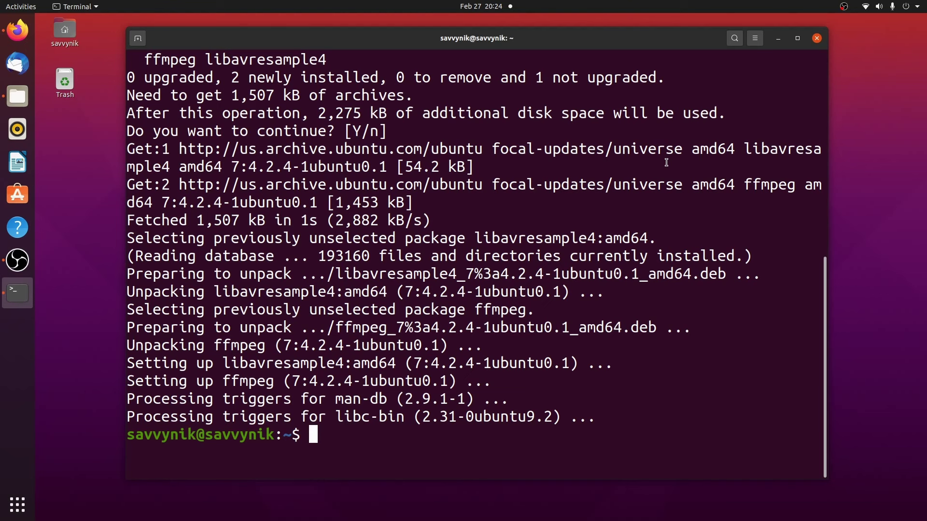
Run ffmpeg and review its output showing version 4.2.4-1ubuntu0.1 and usage
key("ctrl+l")
type("ffmpeg")
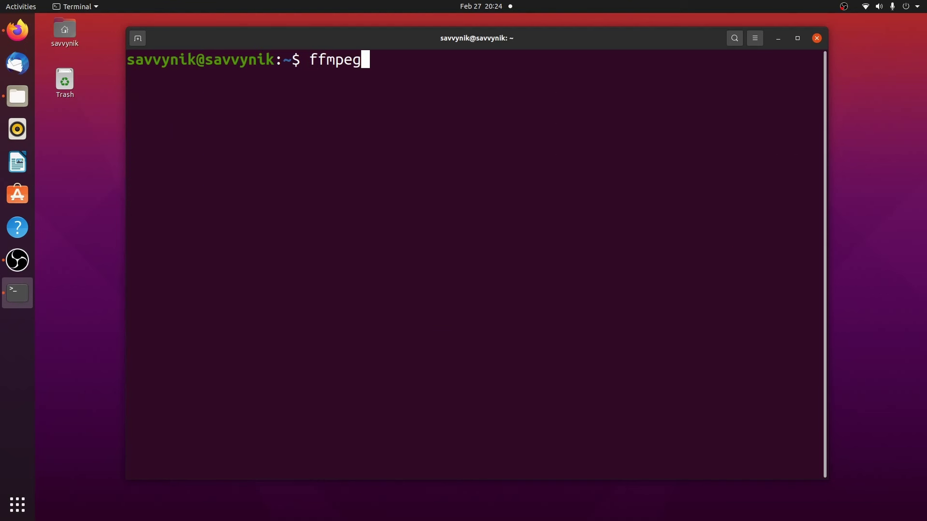
key("Return")
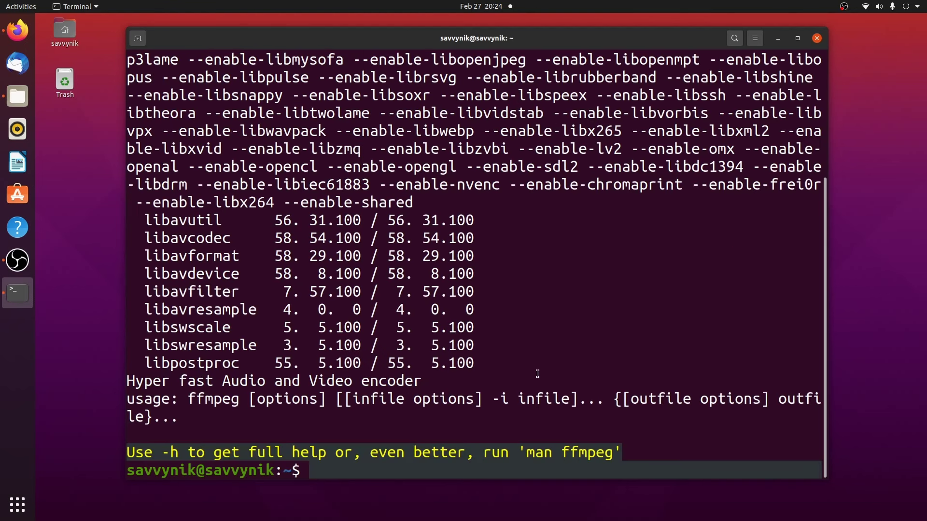
scroll(562, 297, "up", 1)
scroll(561, 297, "up", 2)
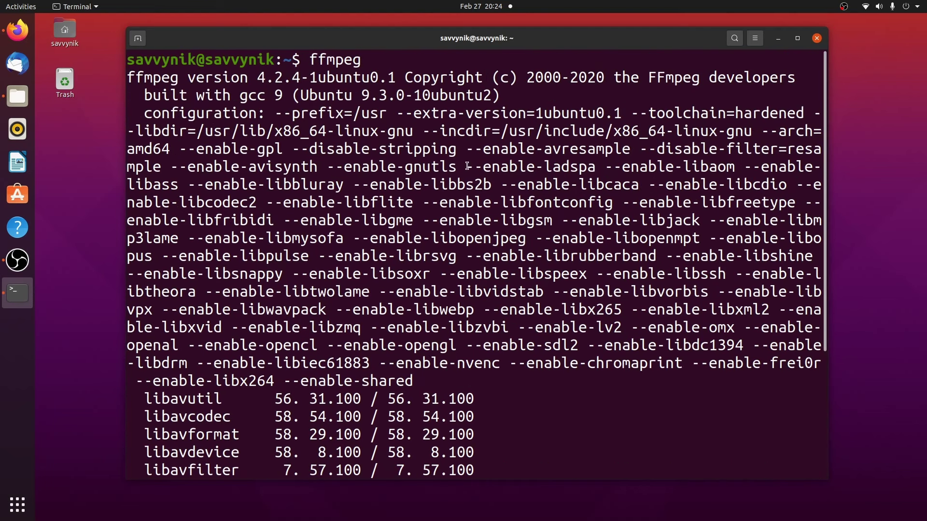
scroll(542, 265, "down", 3)
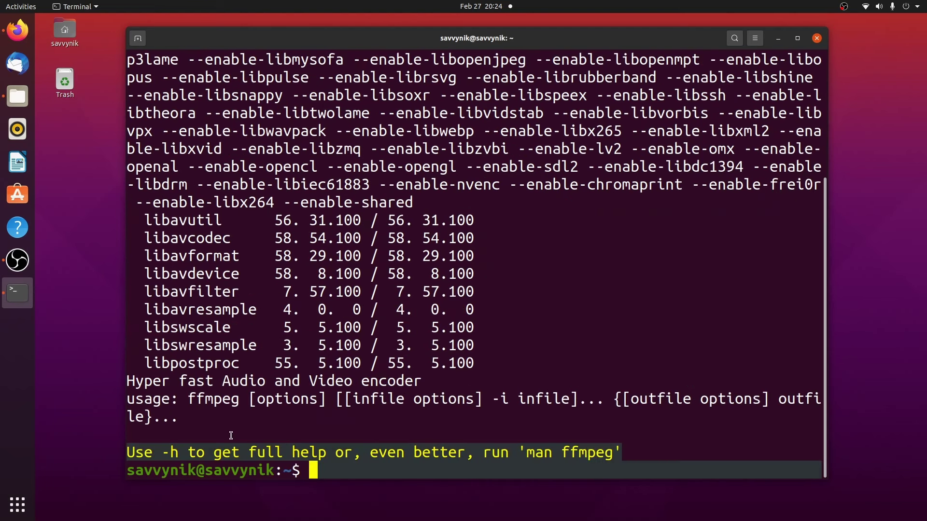
triple_click(235, 419)
left_click(463, 394)
Clear the screen and run 'sudo apt install brave', then highlight the suggested 'snap install brave'
type("clear")
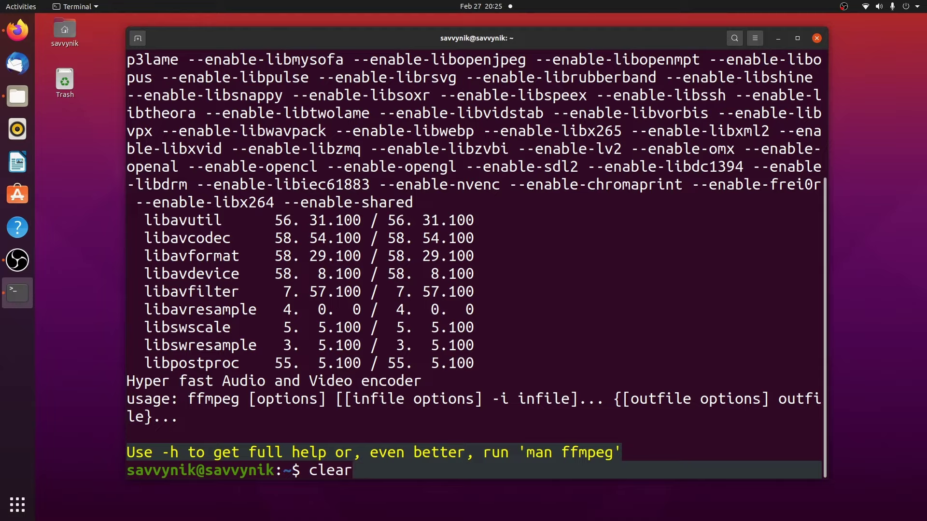
key("Return")
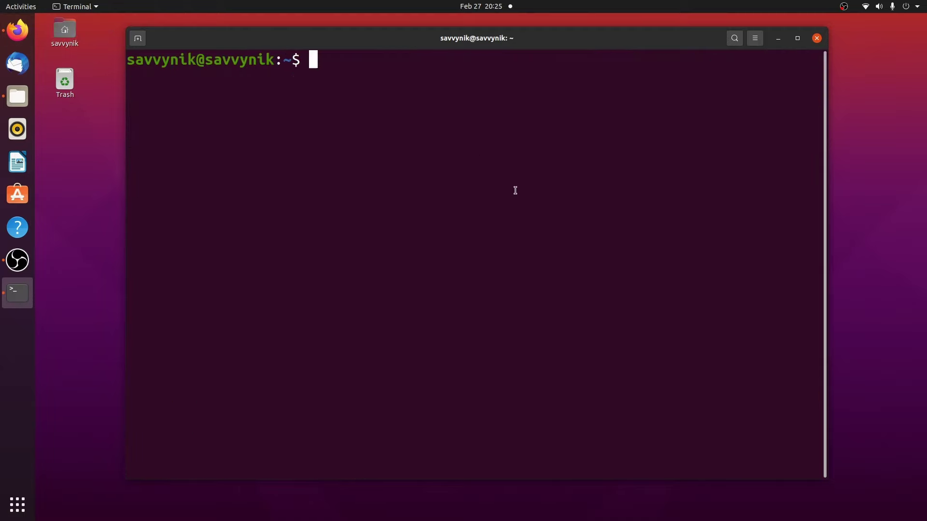
type("sudo a")
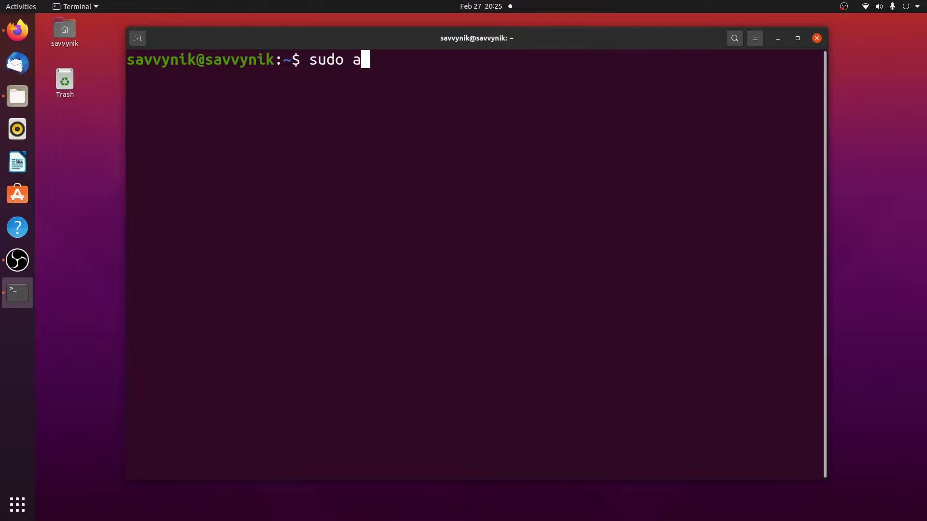
type("pt install brave")
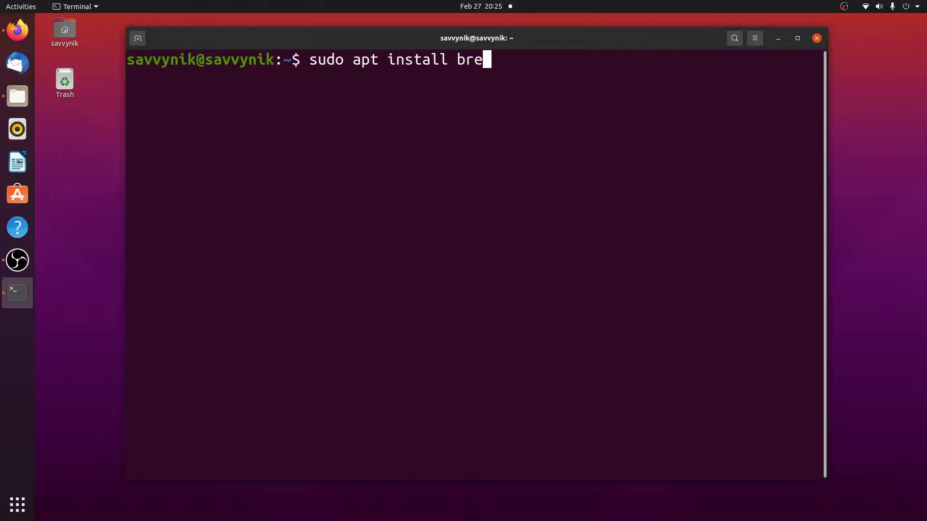
key("Return")
left_click_drag(327, 168, 269, 171)
Install Brave 1.35.103 from Ubuntu Software's Editor's Picks, authenticating with the account password
left_click(270, 175)
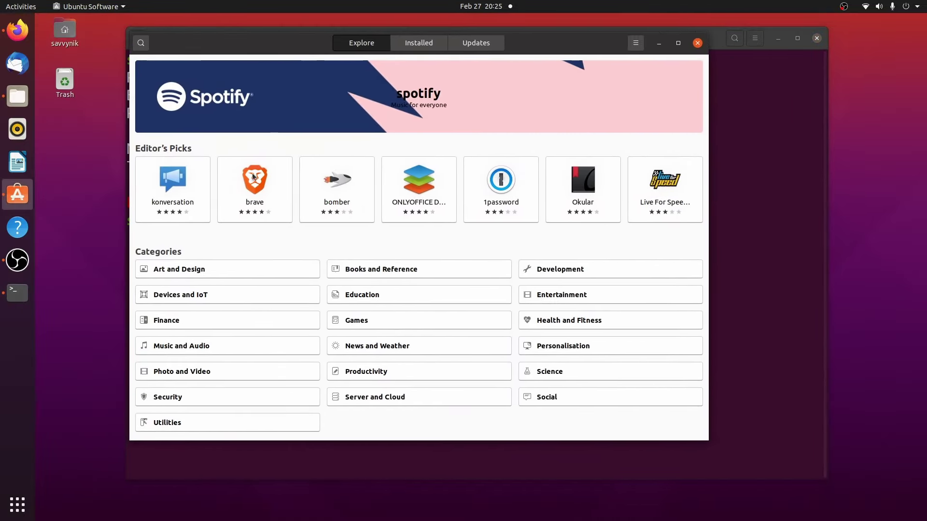
left_click(253, 177)
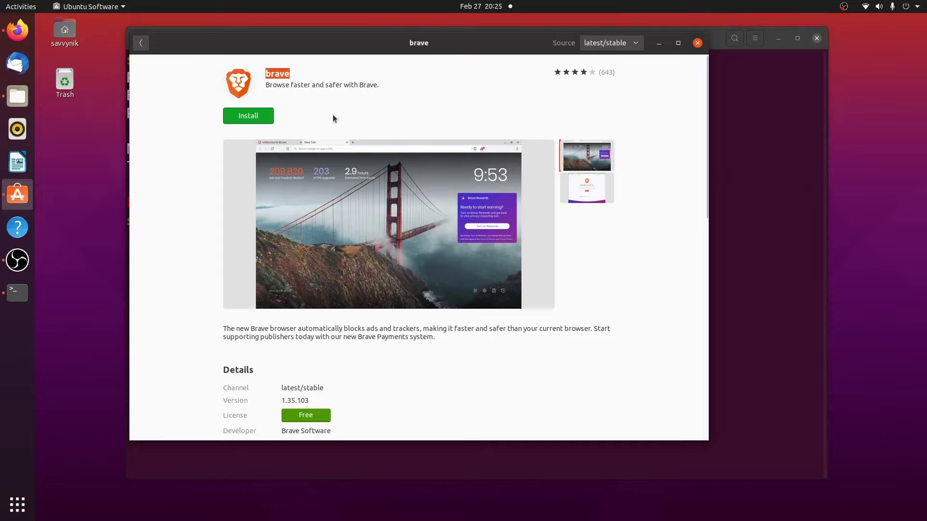
left_click(262, 113)
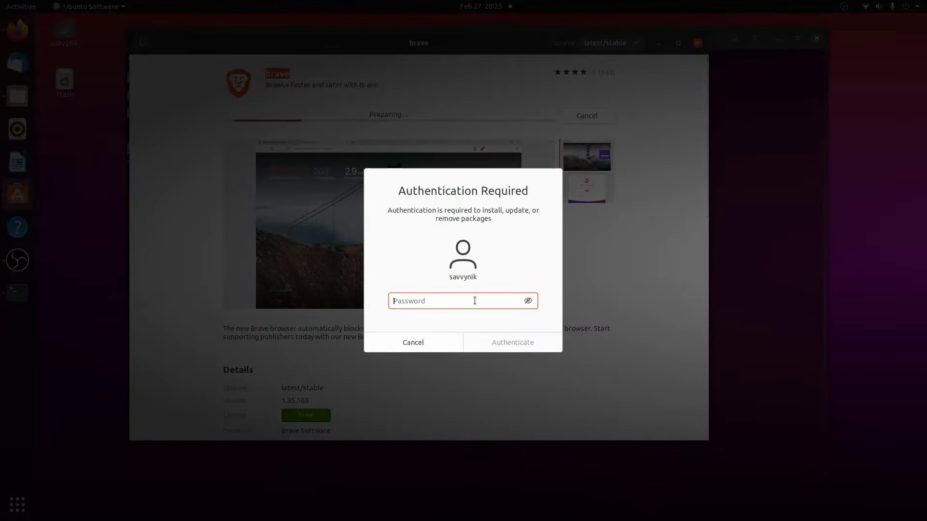
type("*******")
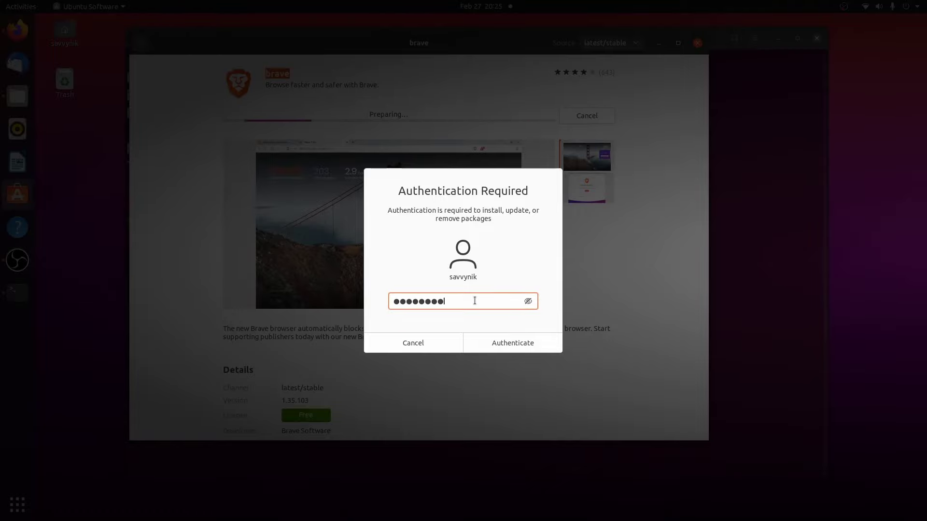
key("Return")
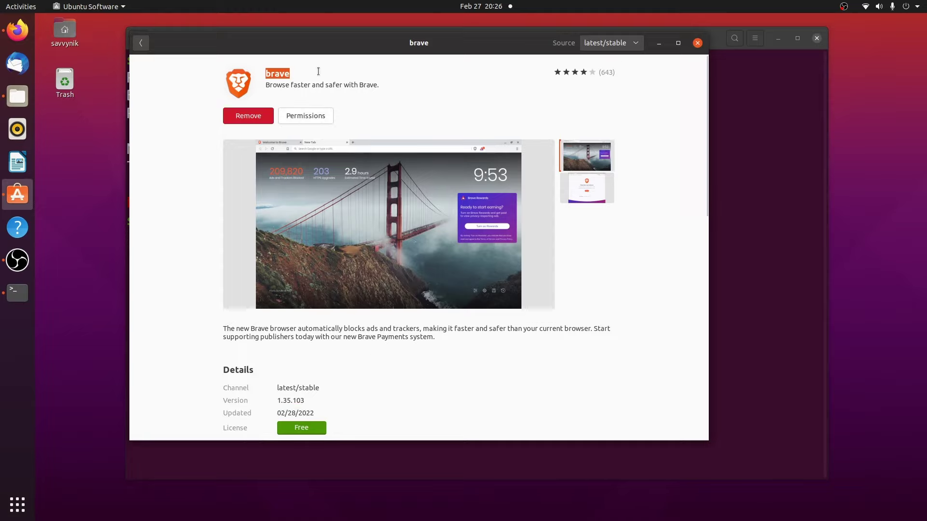
left_click(288, 73)
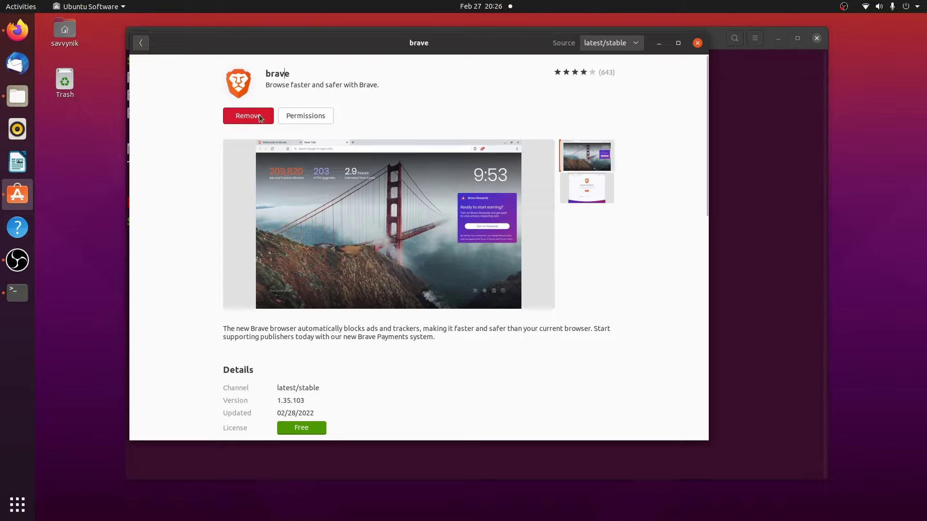
Launch Brave Web Browser by searching 'bra' in Activities
left_click(12, 7)
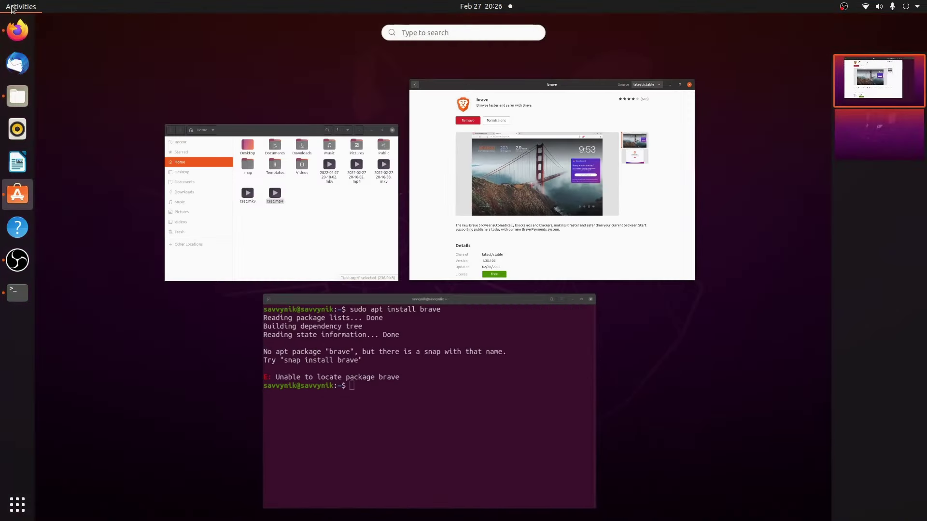
type("bra")
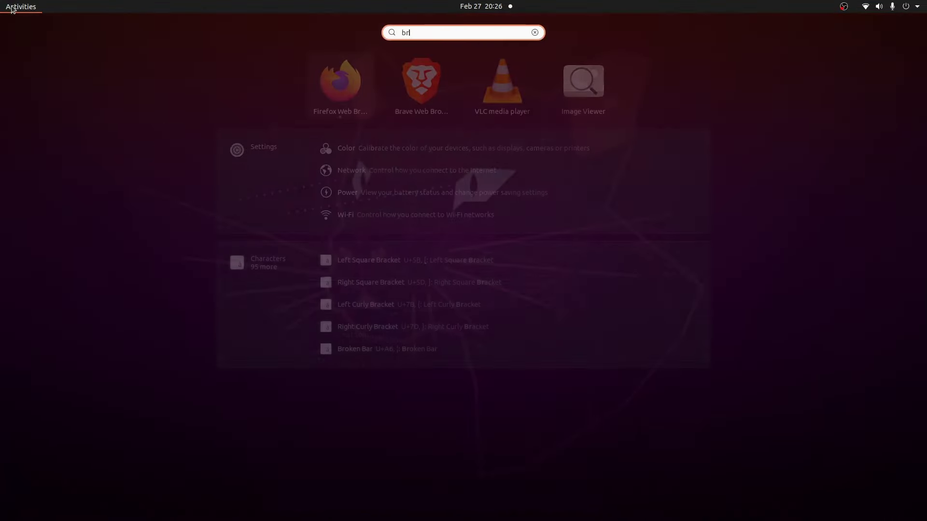
left_click(461, 77)
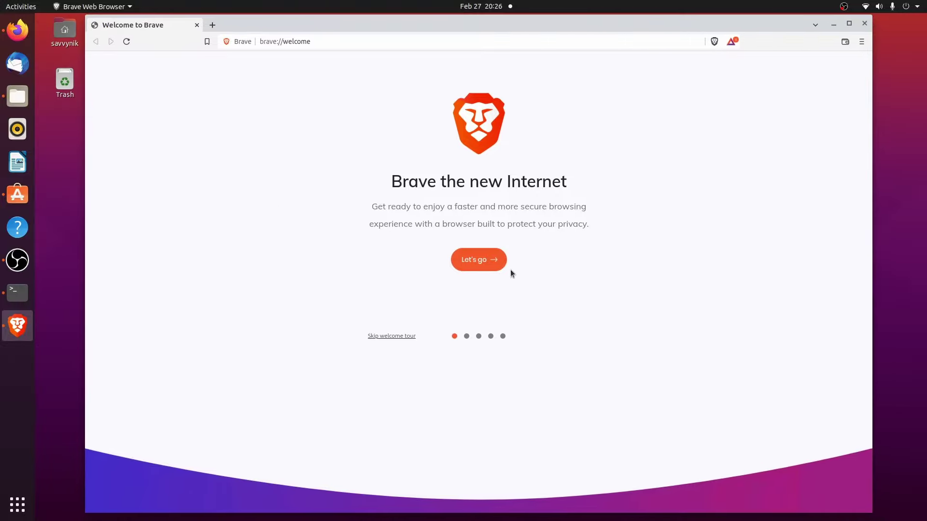
Load duckduckgo.com from Brave's address bar
key("ctrl+l")
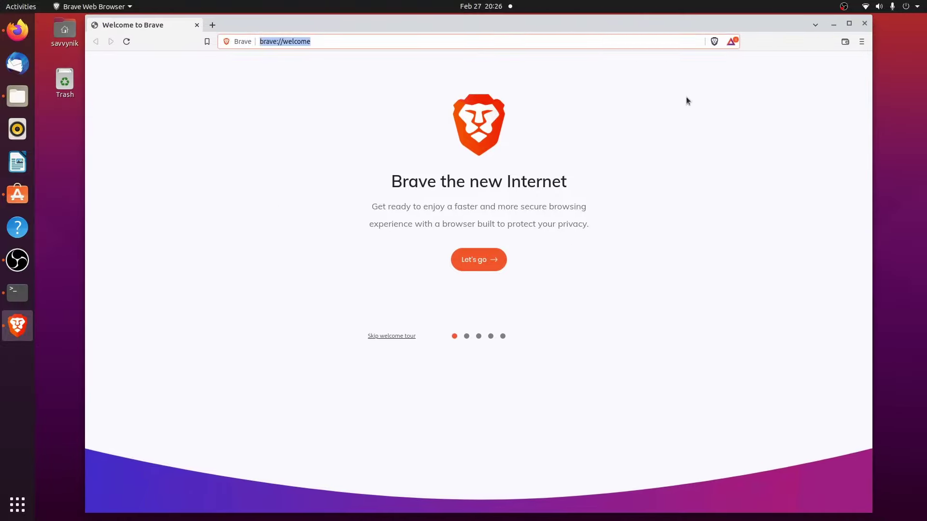
type("duckduc")
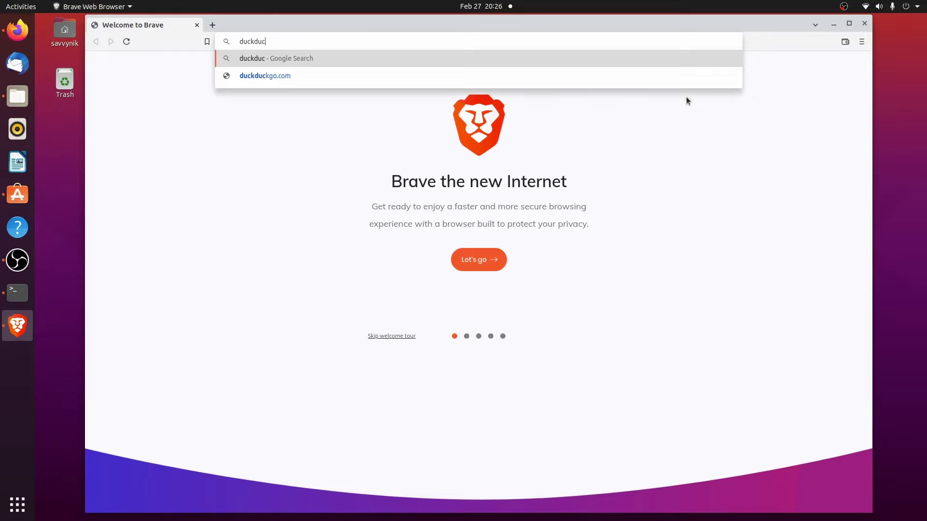
key("Down")
key("Return")
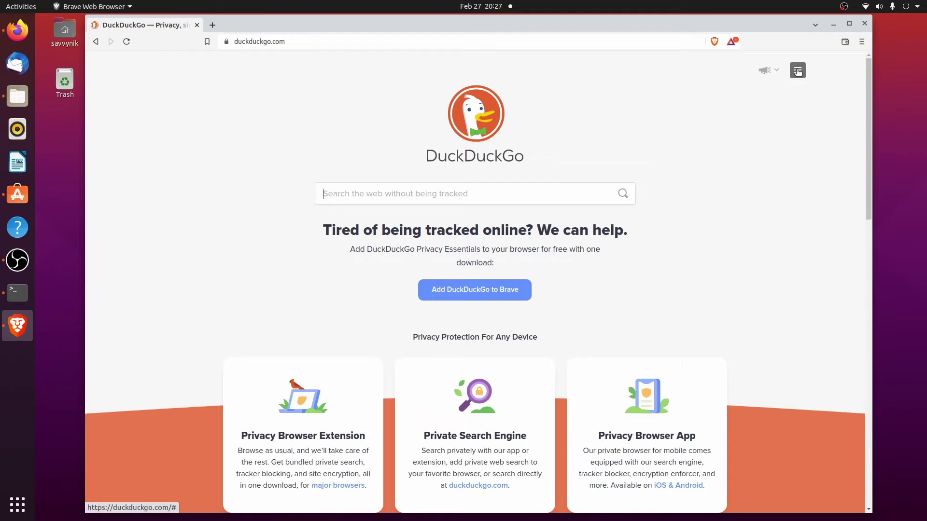
Make DuckDuckGo Brave's address-bar search engine in Settings > Search engine
left_click(861, 41)
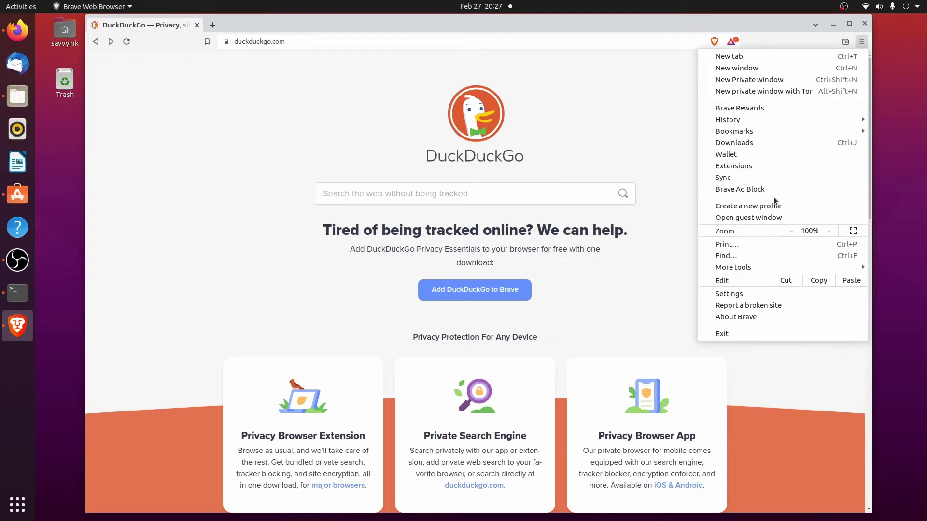
left_click(729, 294)
left_click(300, 291)
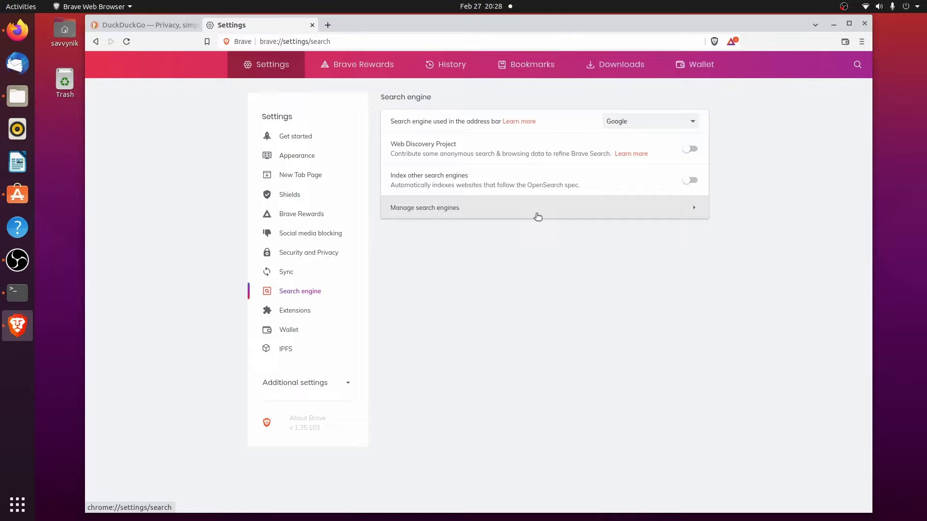
left_click(676, 123)
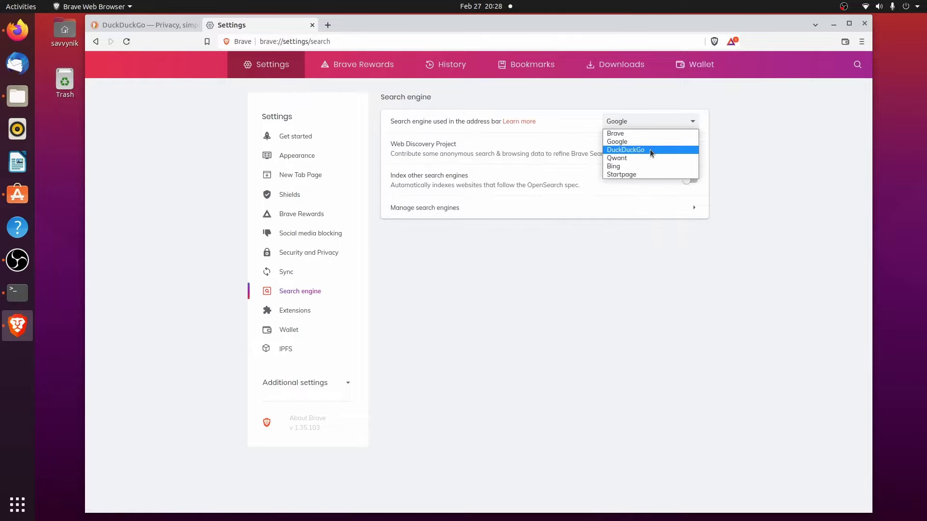
left_click(651, 151)
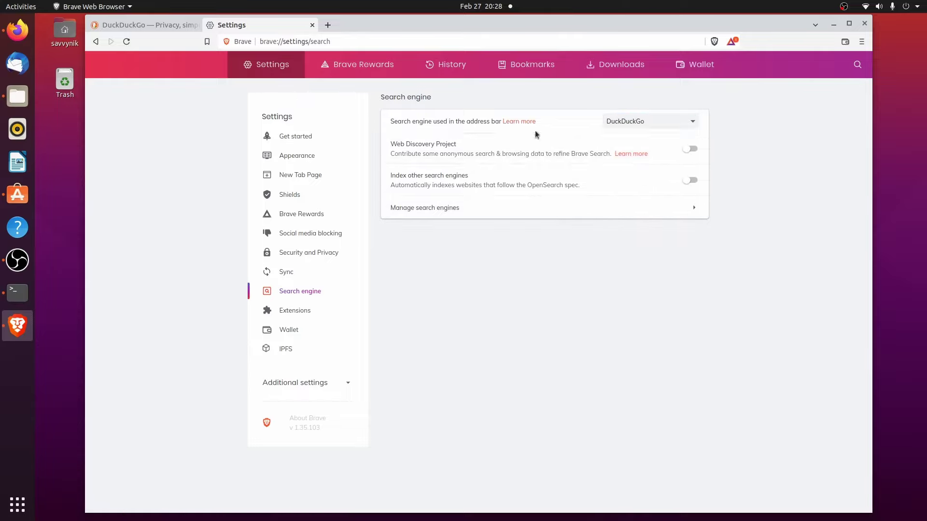
key("super+Up")
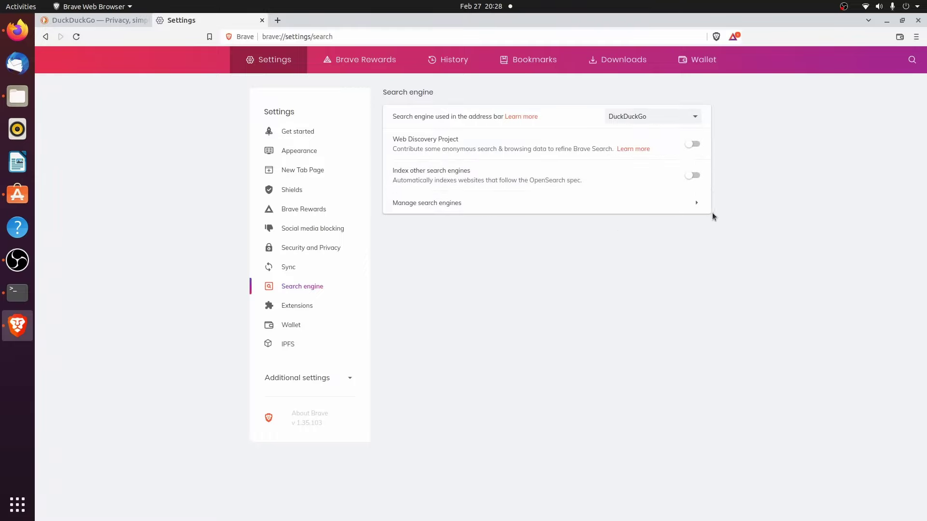
left_click(708, 210)
Search for 'savvynik' from the address bar using DuckDuckGo
left_click(429, 41)
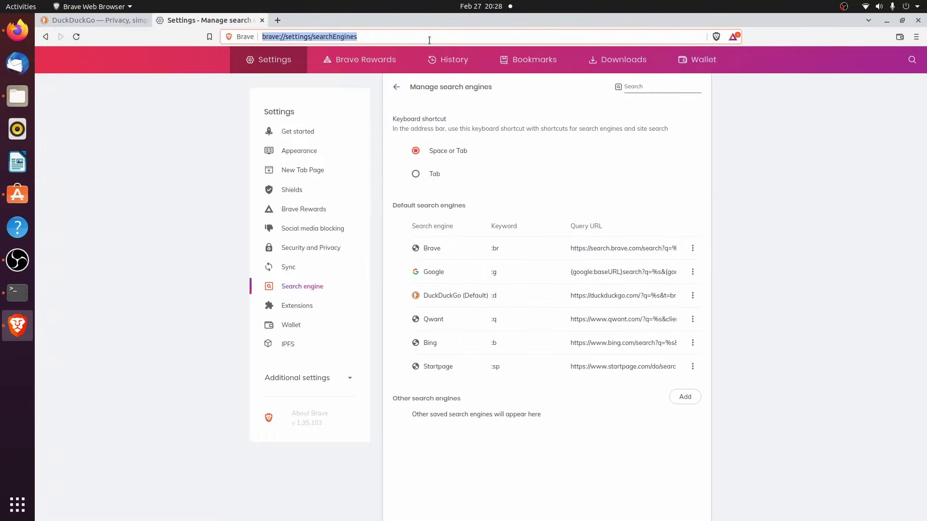
type("savvynik")
key("Return")
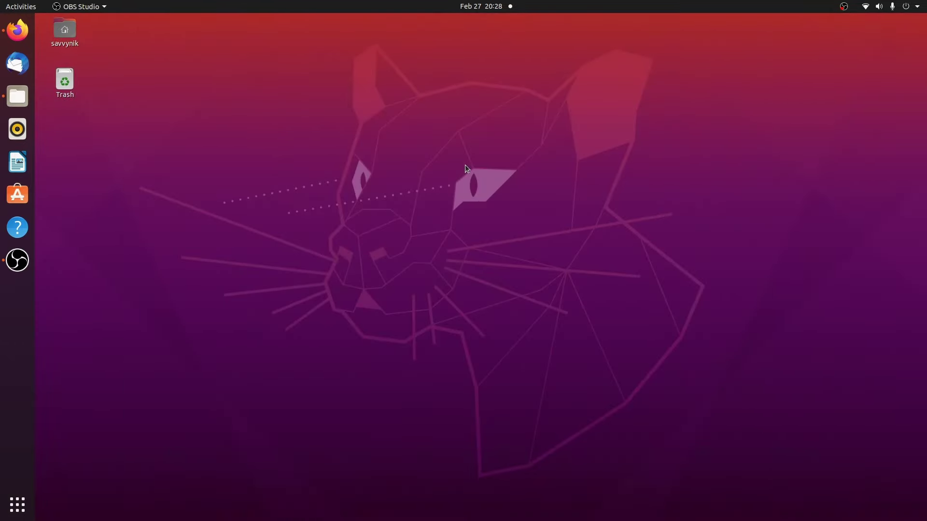
Open Settings' Privacy section and turn off Connectivity Checking
key("super")
type("s")
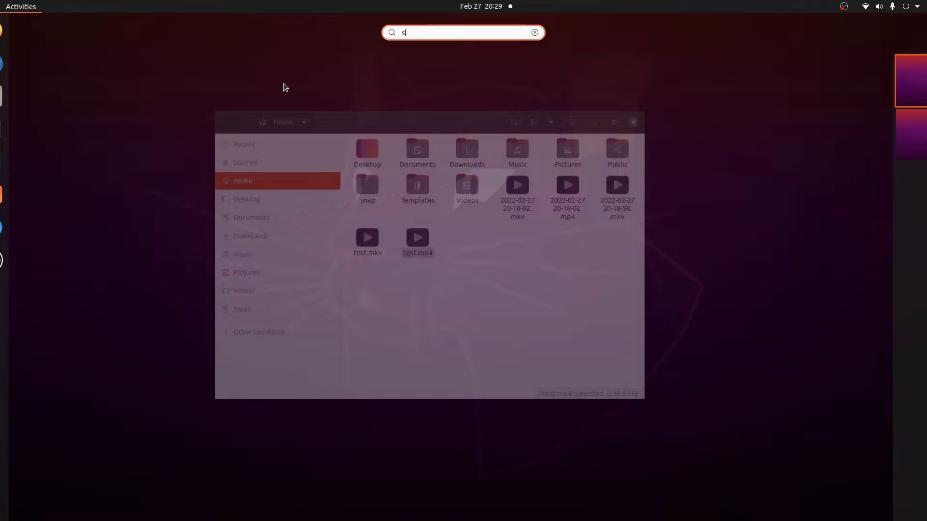
type("etti")
key("Return")
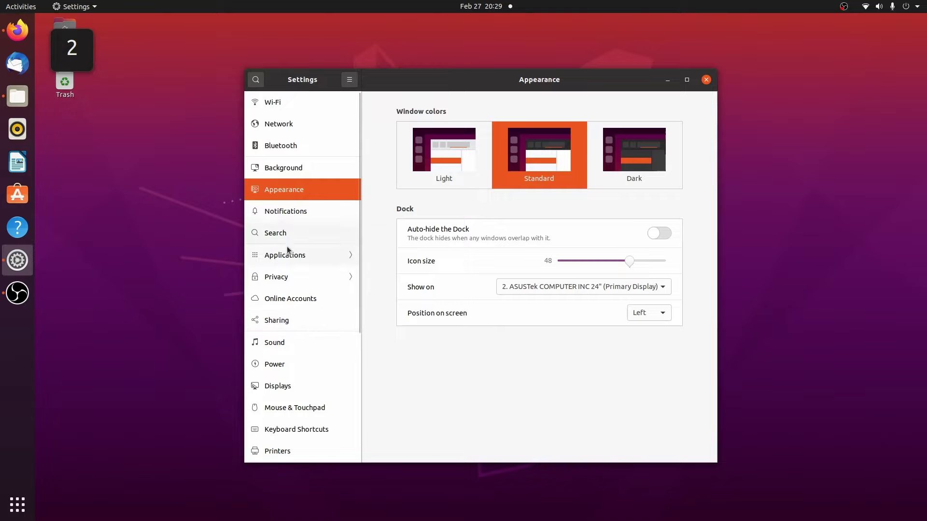
left_click(266, 277)
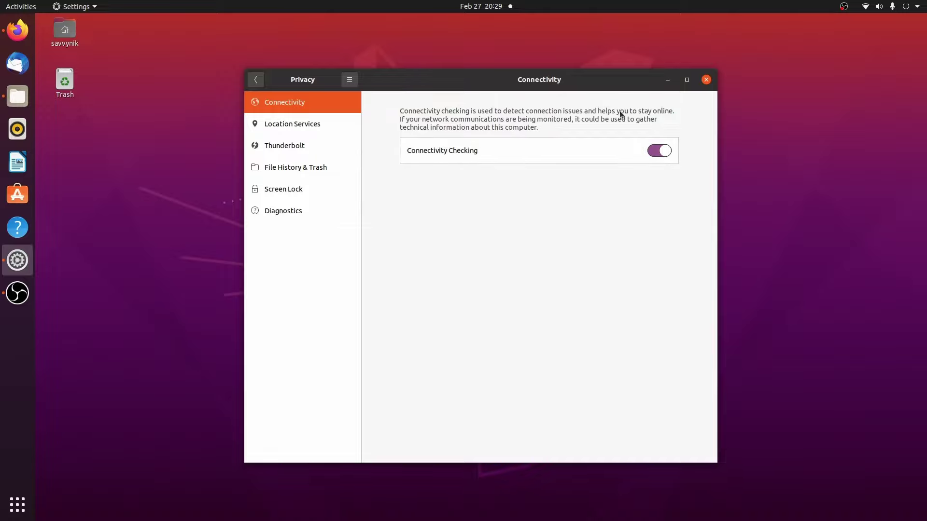
left_click(665, 154)
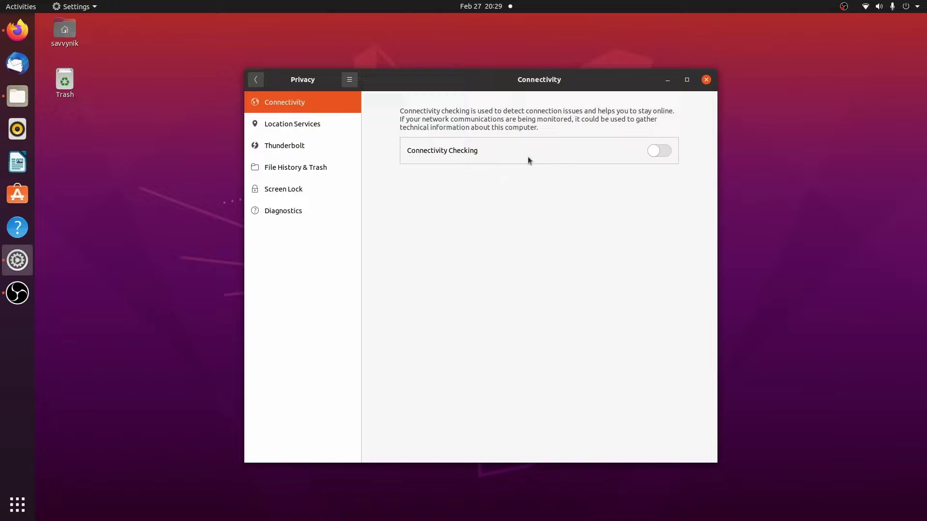
Enable automatic deletion of trash and temporary files with a 30-day period
left_click(309, 126)
left_click(309, 145)
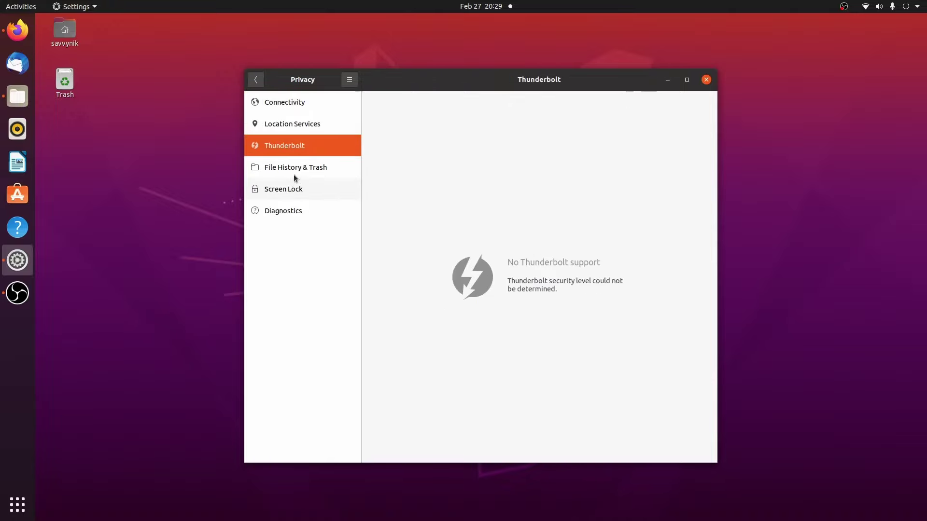
left_click(301, 169)
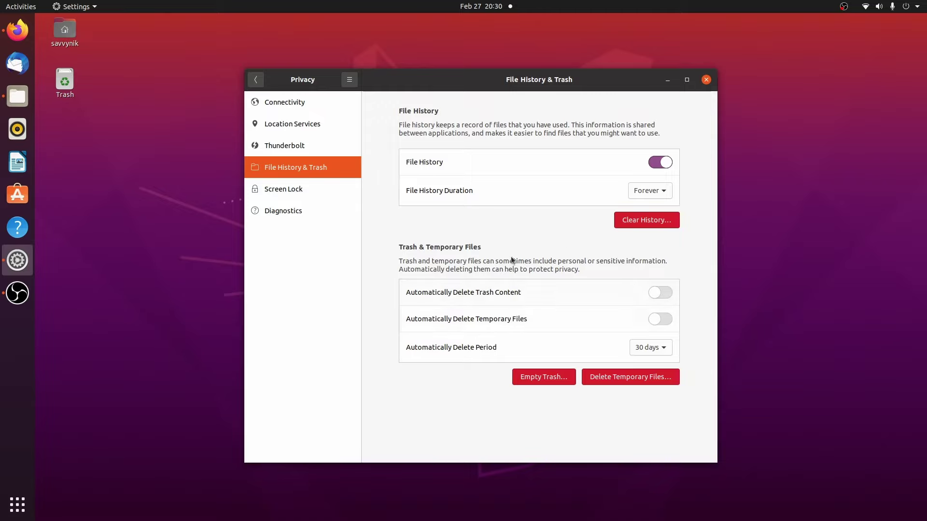
left_click(668, 292)
left_click(648, 324)
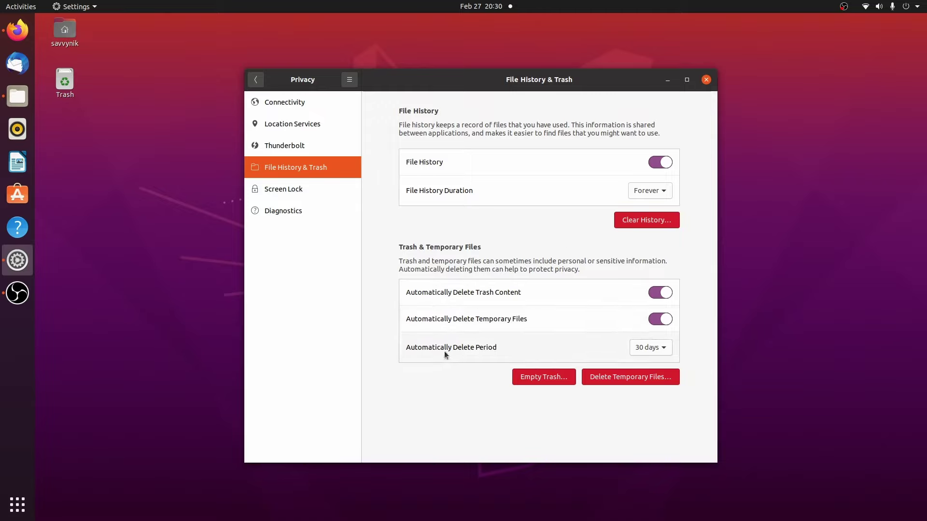
left_click(648, 347)
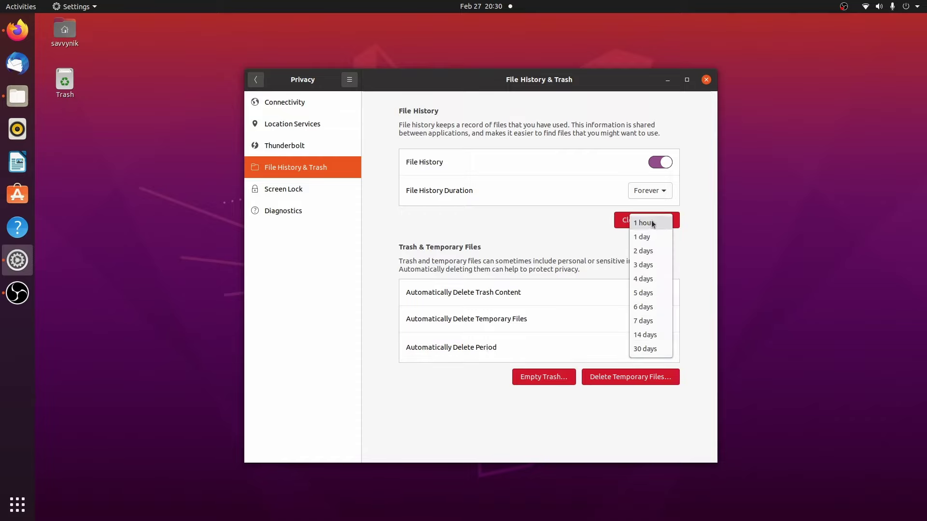
left_click(290, 372)
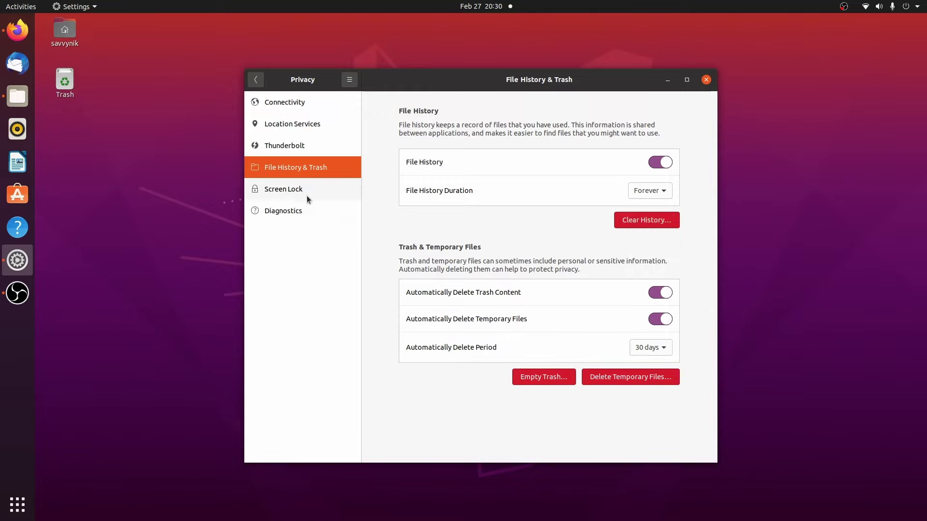
Set Screen Lock's blank delay to Never and disable automatic lock and lock on suspend
left_click(264, 193)
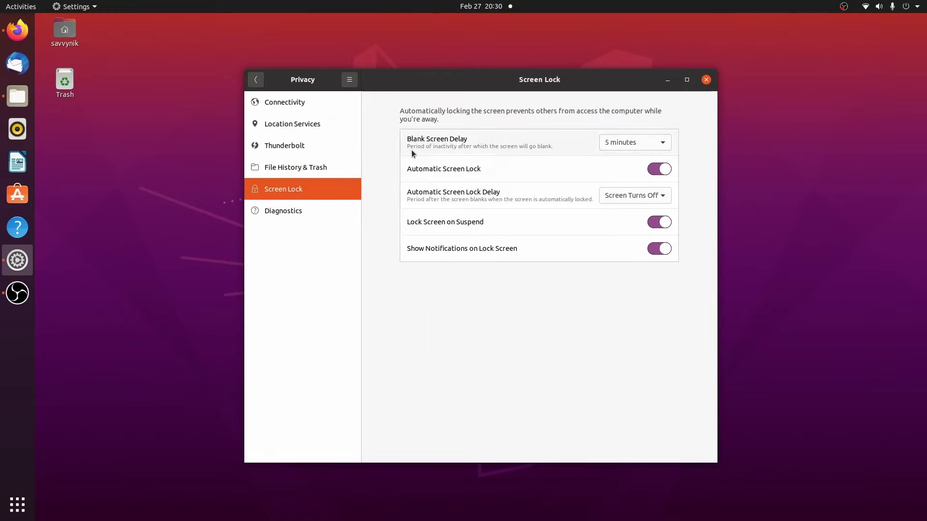
left_click(655, 142)
left_click(637, 142)
left_click(638, 143)
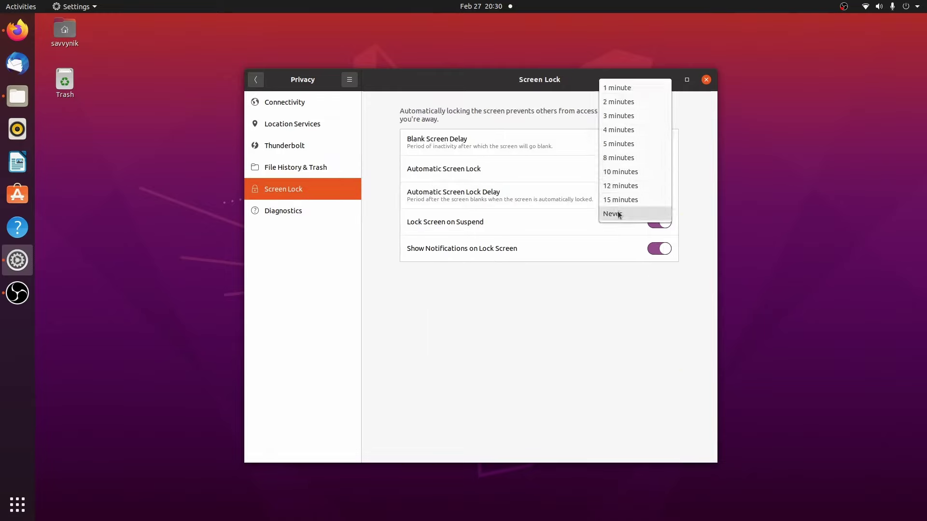
left_click(618, 212)
left_click(656, 170)
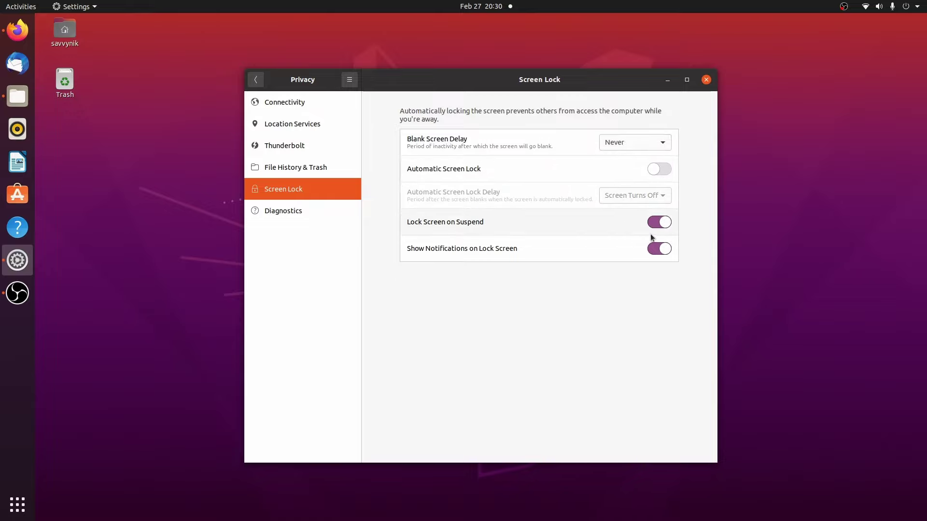
left_click(659, 222)
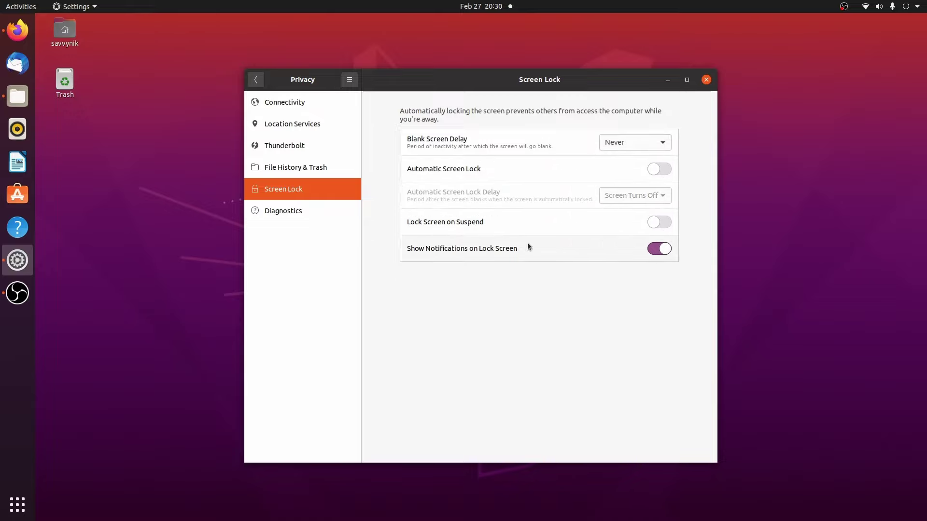
left_click(299, 220)
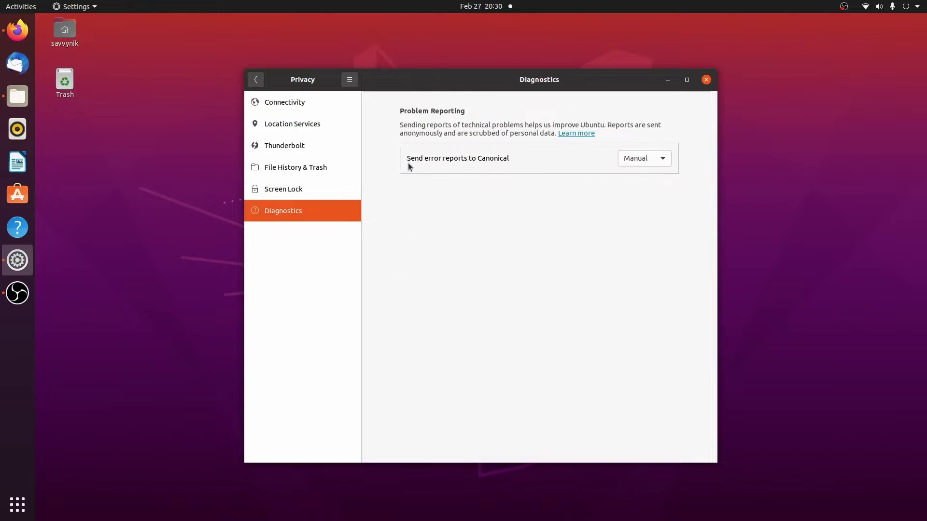
Set 'Send error reports to Canonical' to Never in Diagnostics, then close Settings
left_click(630, 161)
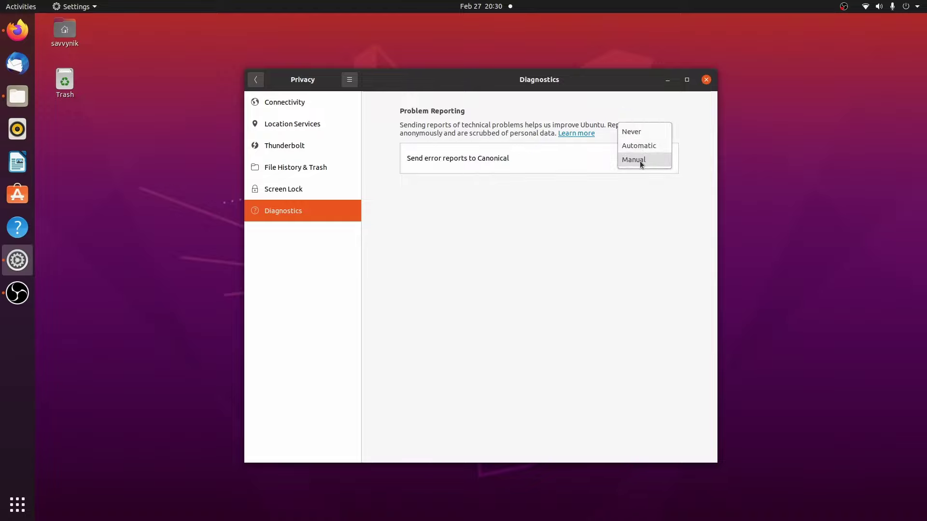
left_click(642, 161)
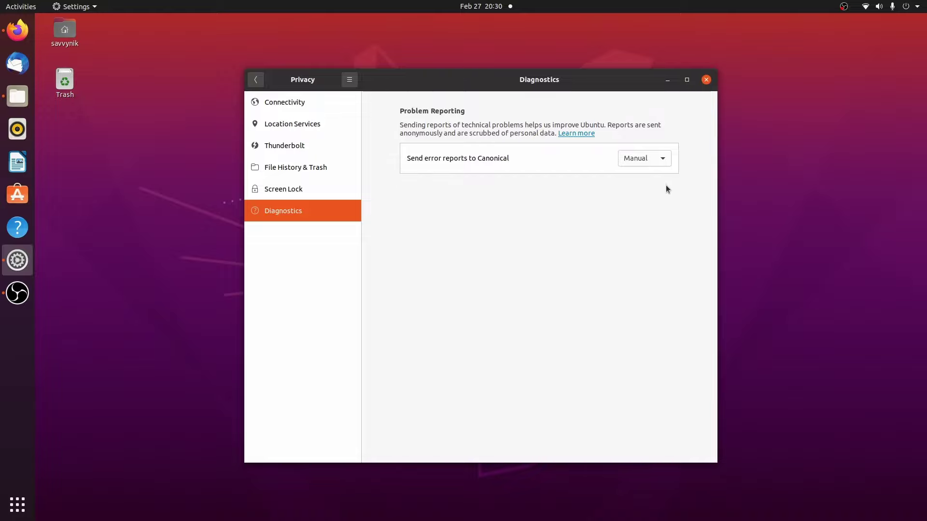
left_click(647, 160)
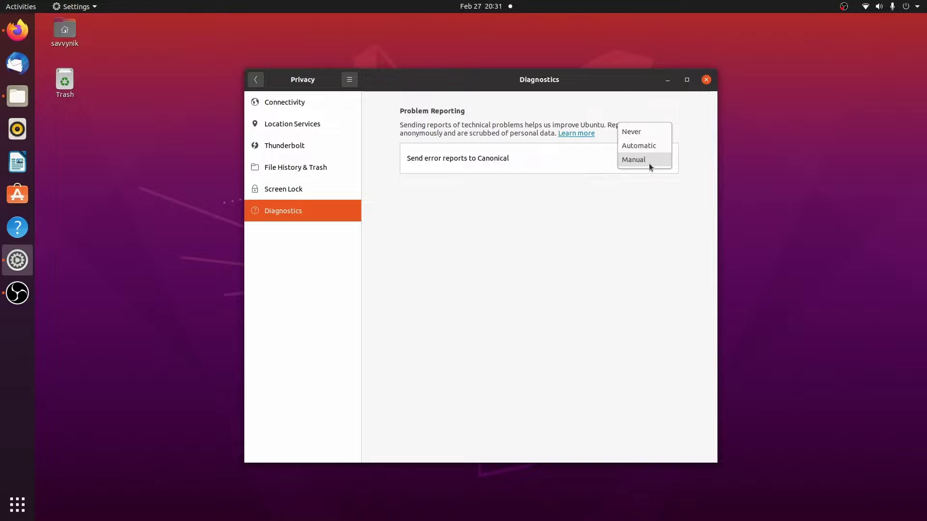
left_click(645, 132)
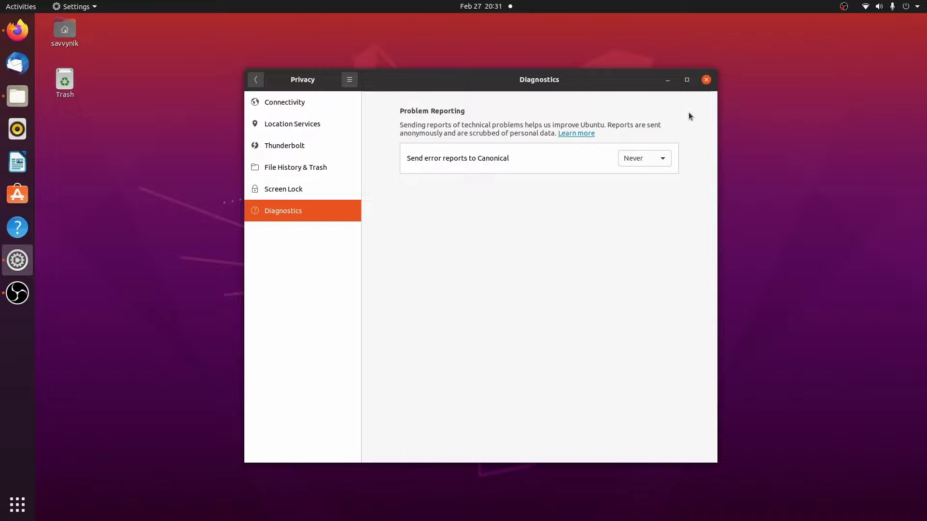
left_click(706, 79)
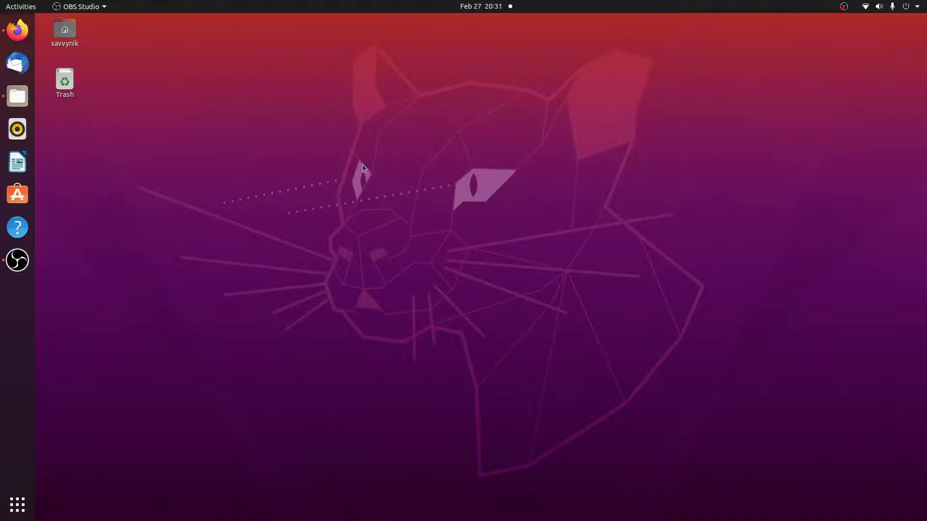
Open Additional Drivers, showing the GTX 1660 SUPER on recommended nvidia-driver-510
left_click(21, 6)
type("driv")
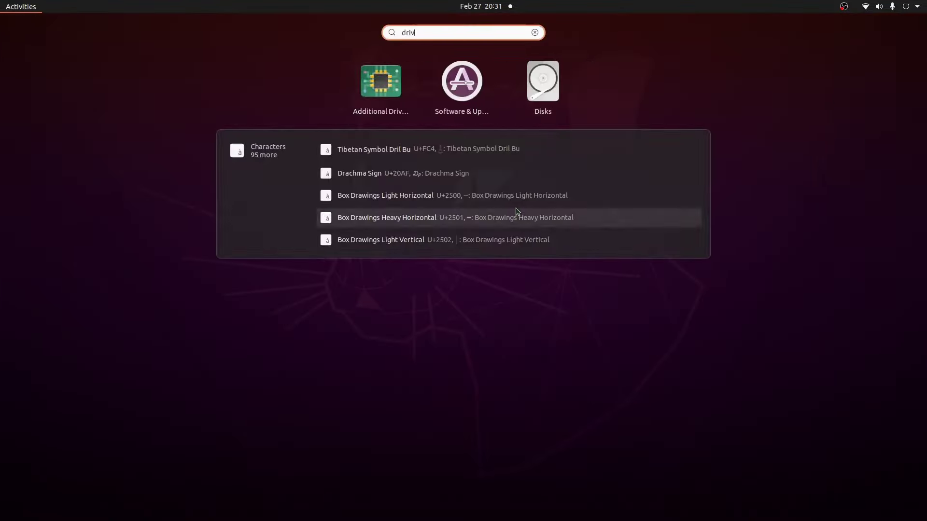
type("ers")
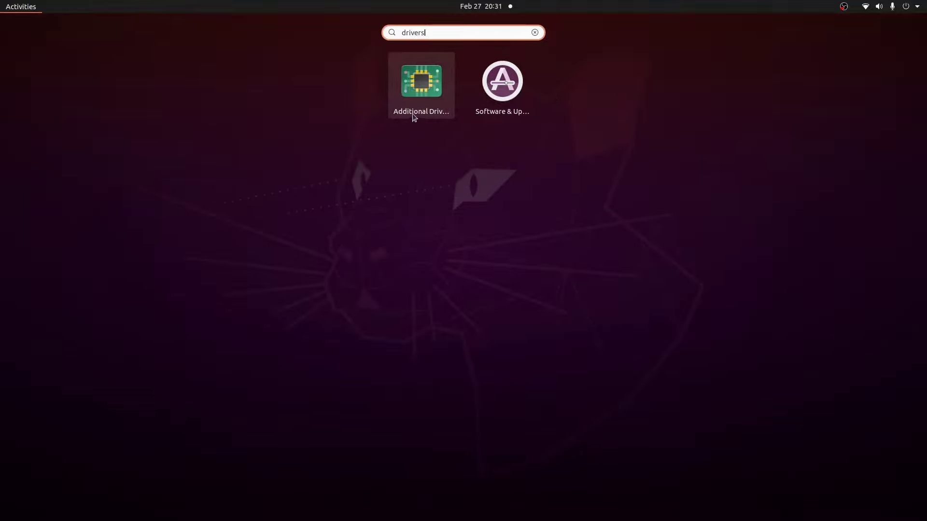
left_click(427, 110)
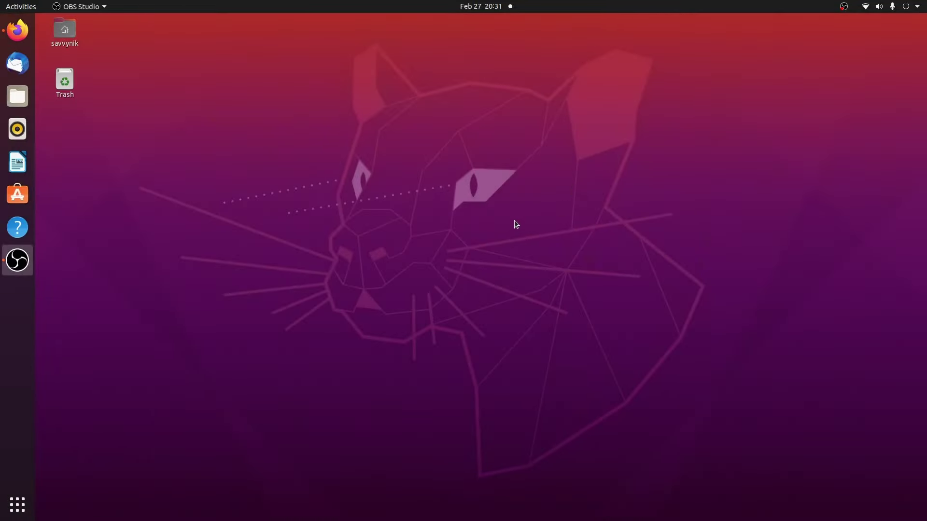
left_click_drag(504, 178, 487, 84)
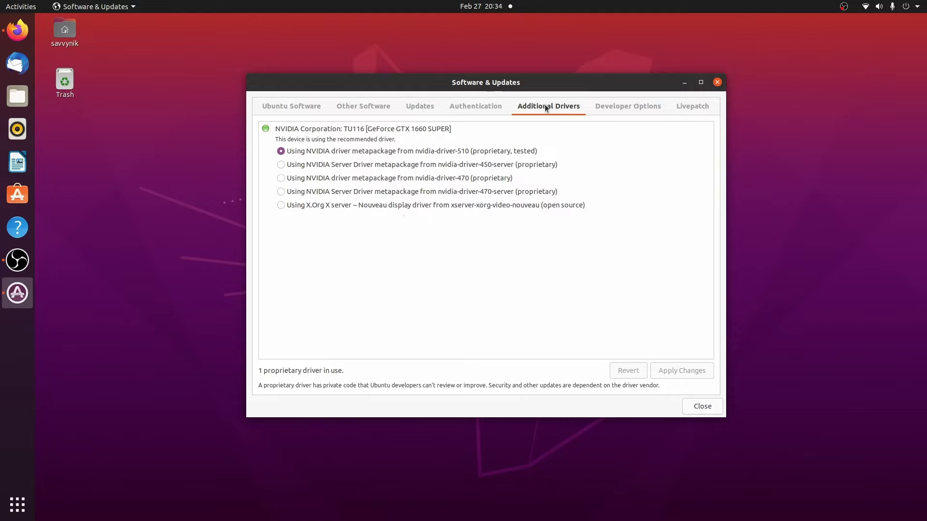
On the Updates tab, keep the All updates subscription and daily update checks
left_click(419, 108)
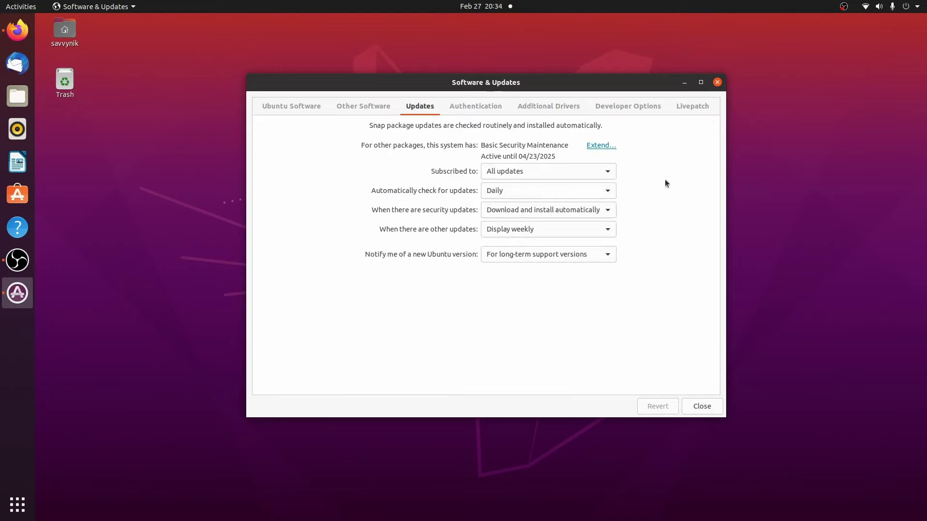
left_click(607, 172)
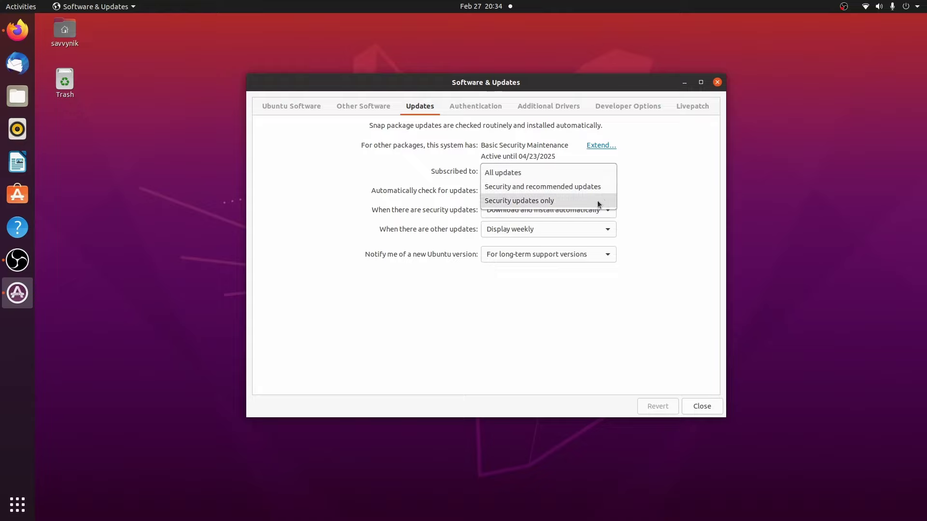
left_click(658, 195)
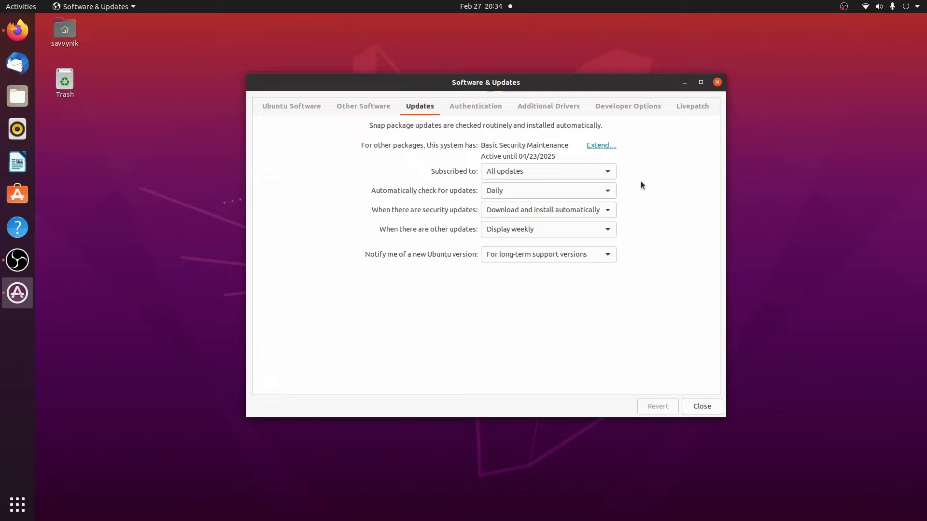
left_click(571, 197)
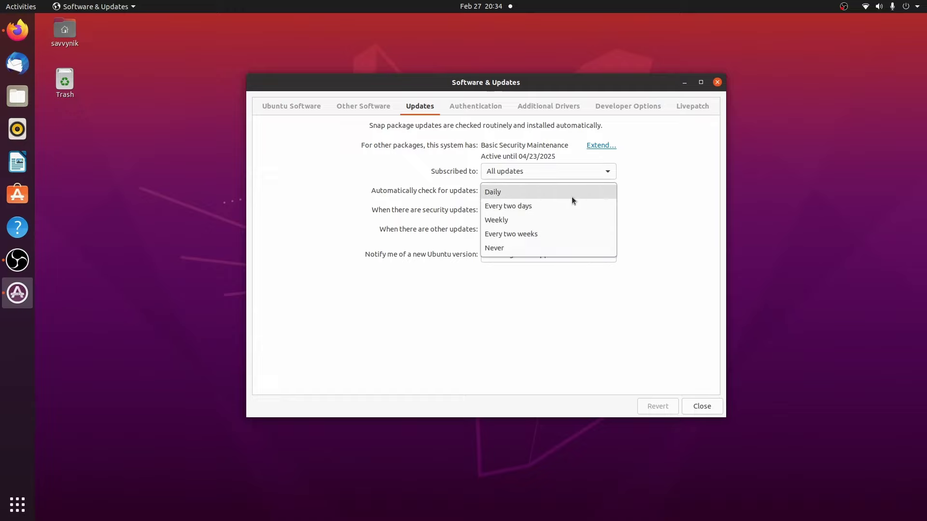
left_click(572, 196)
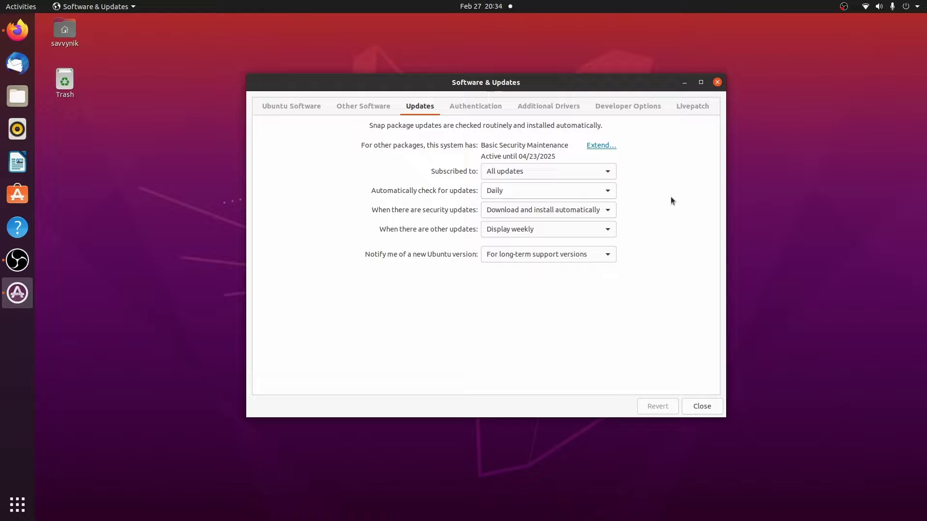
Have security updates download automatically, authenticating with the account password
left_click(609, 211)
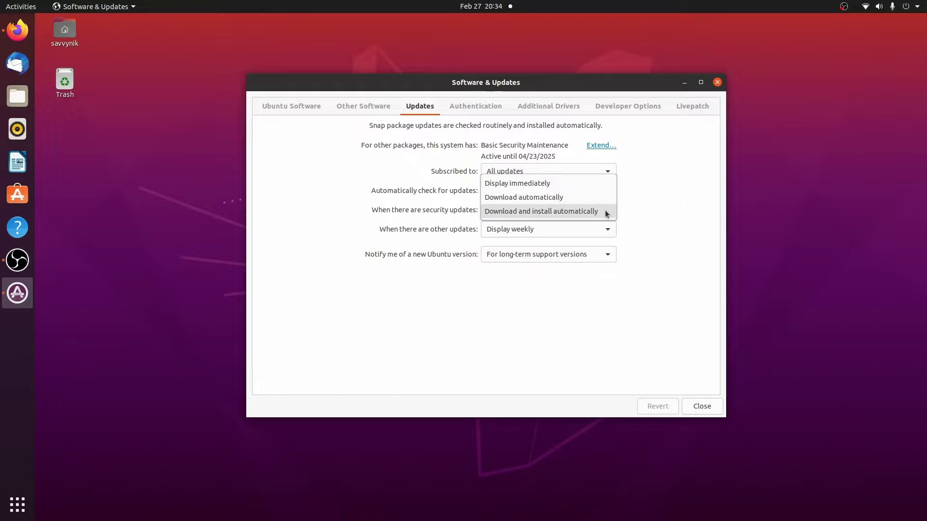
left_click(598, 211)
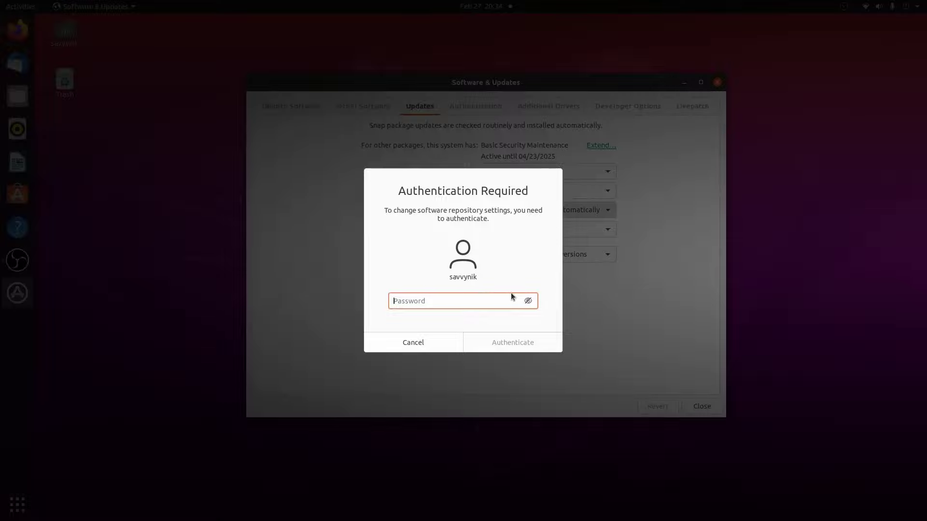
type("********")
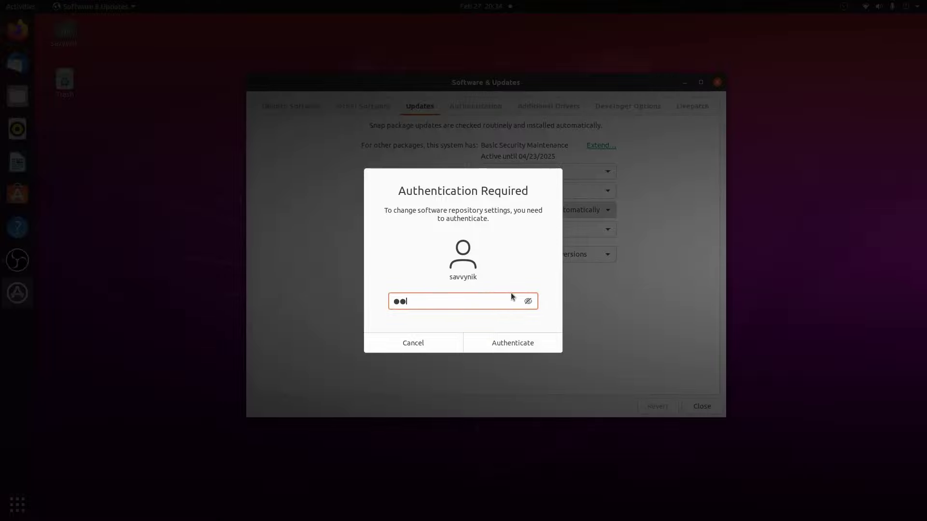
key("Return")
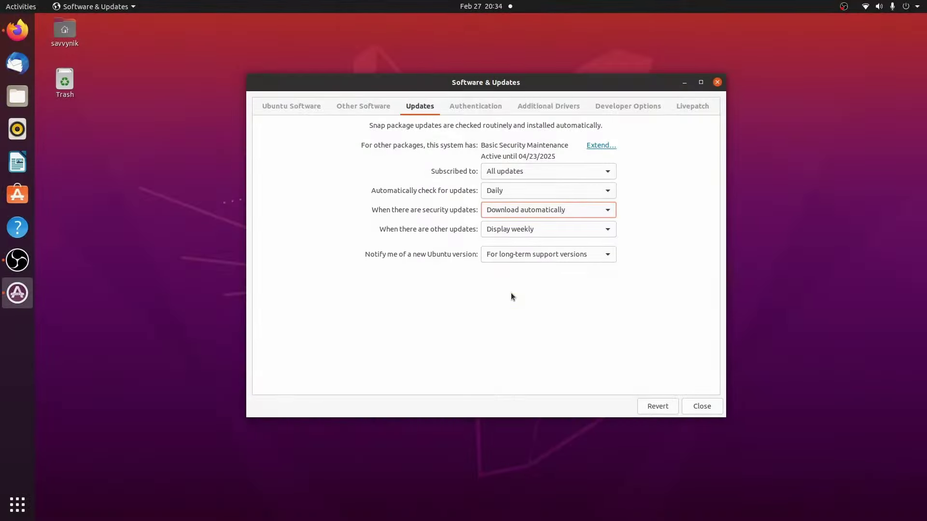
left_click(565, 213)
left_click(566, 214)
Set 'Notify me of a new Ubuntu version' to Never
left_click(578, 230)
left_click(378, 265)
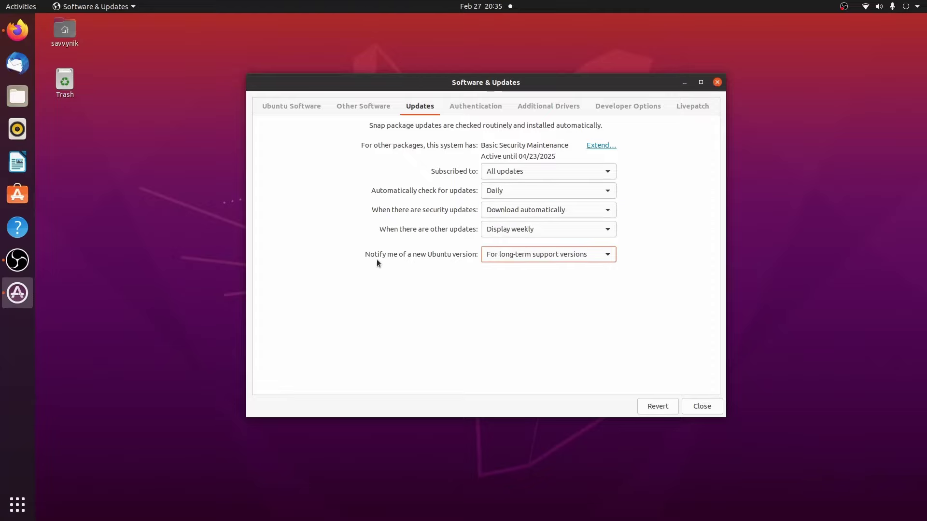
left_click(565, 259)
left_click(556, 269)
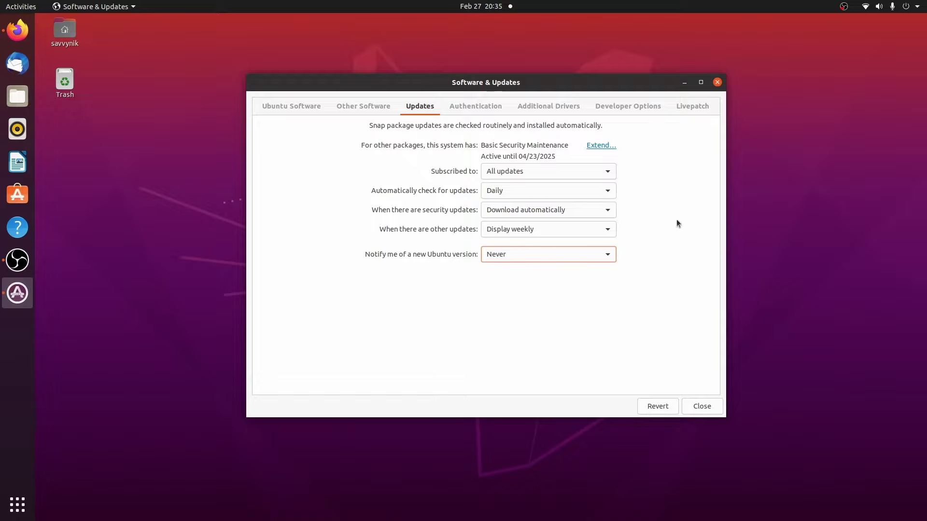
Close Software & Updates and toggle Do Not Disturb in the clock panel, leaving it off
left_click(703, 408)
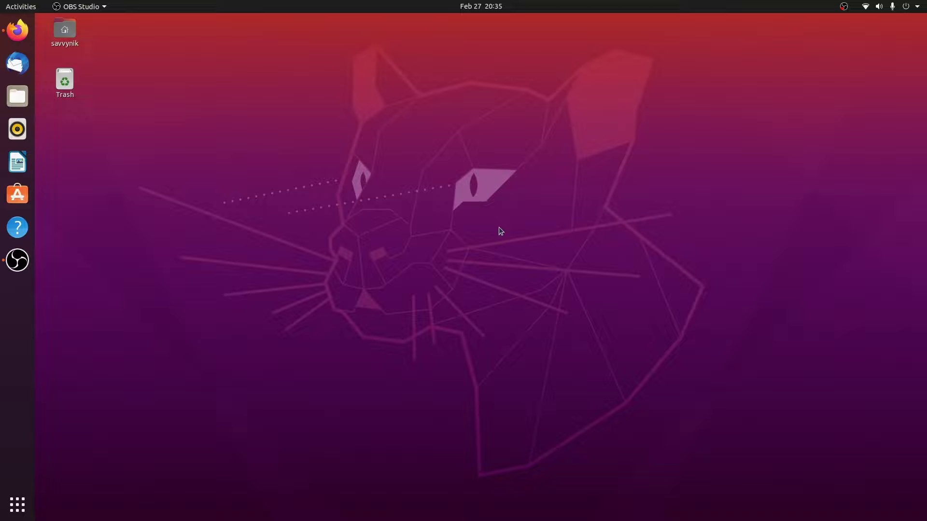
left_click(473, 5)
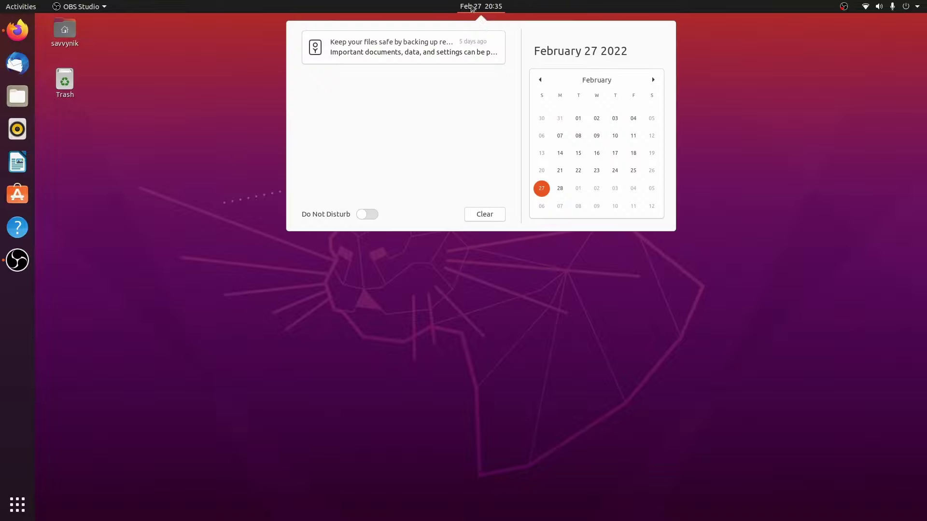
left_click(367, 215)
left_click(370, 219)
left_click(370, 219)
left_click(372, 219)
left_click(367, 215)
left_click(363, 213)
left_click(440, 242)
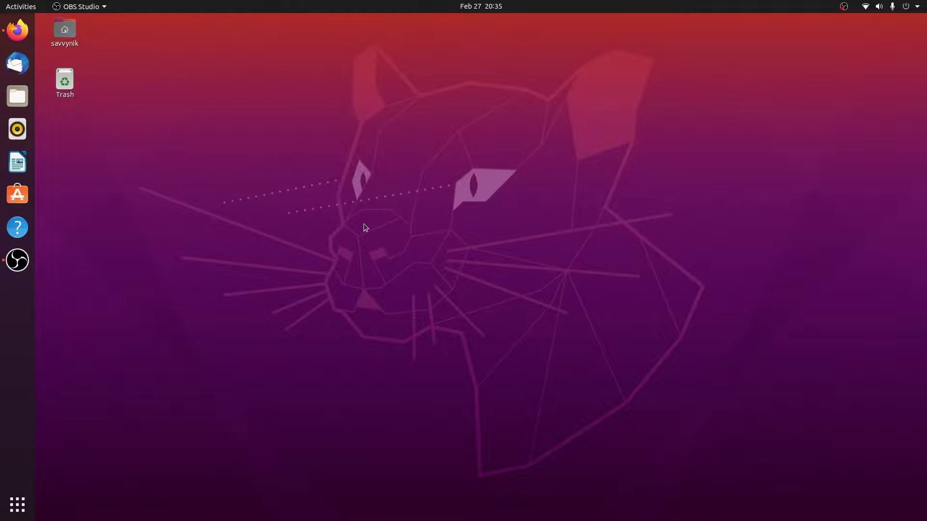
Launch Terminal from an Activities search for 'terminal' and enlarge its text
mouse_move(1, 1)
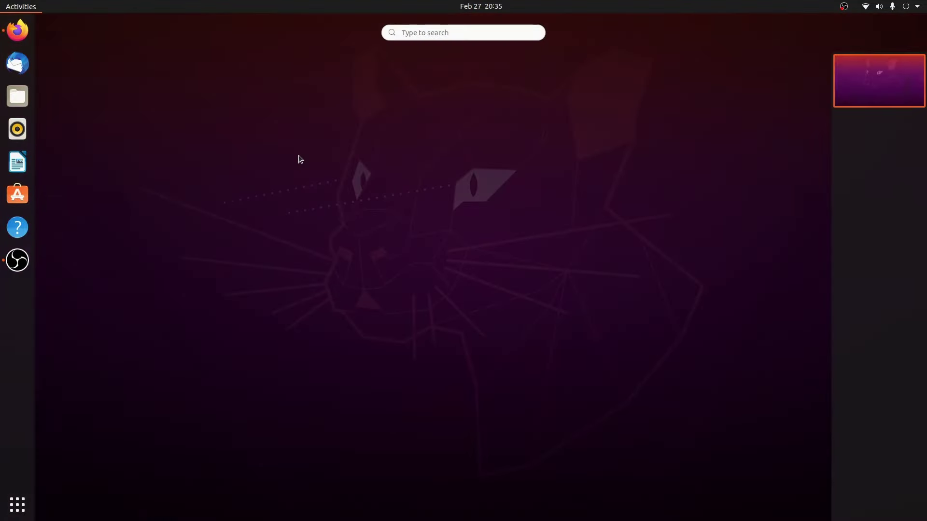
type("gnome")
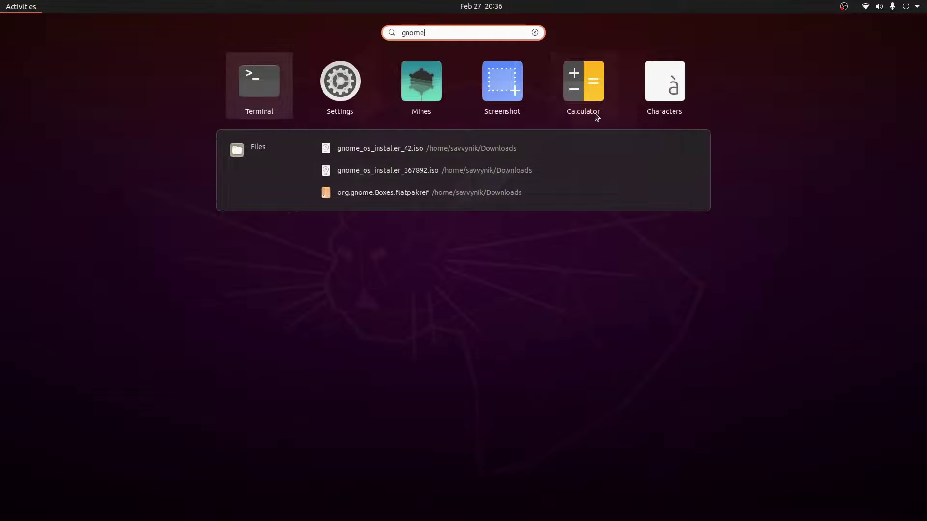
key("Escape")
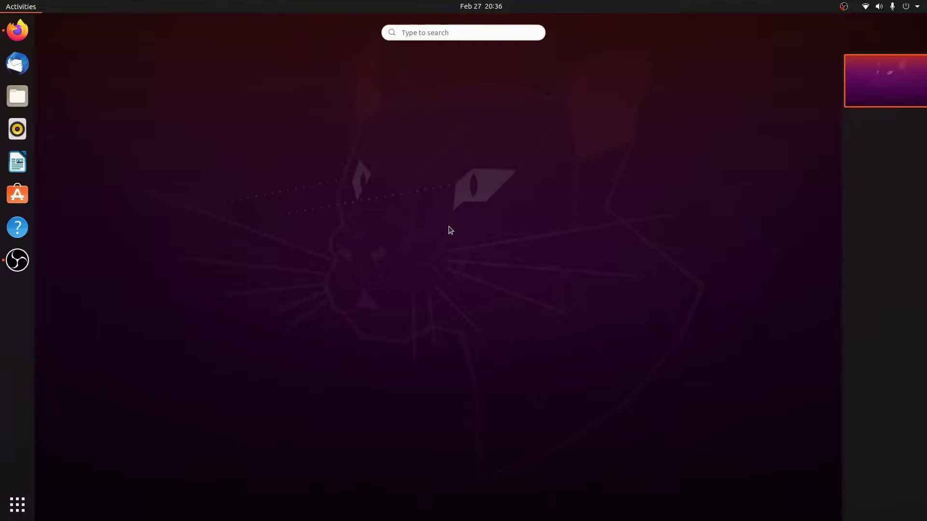
key("Escape")
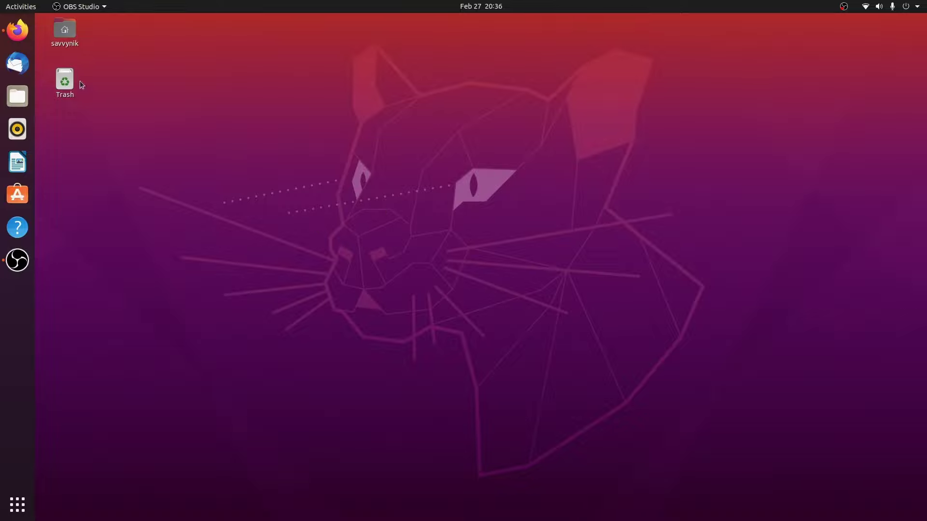
key("super")
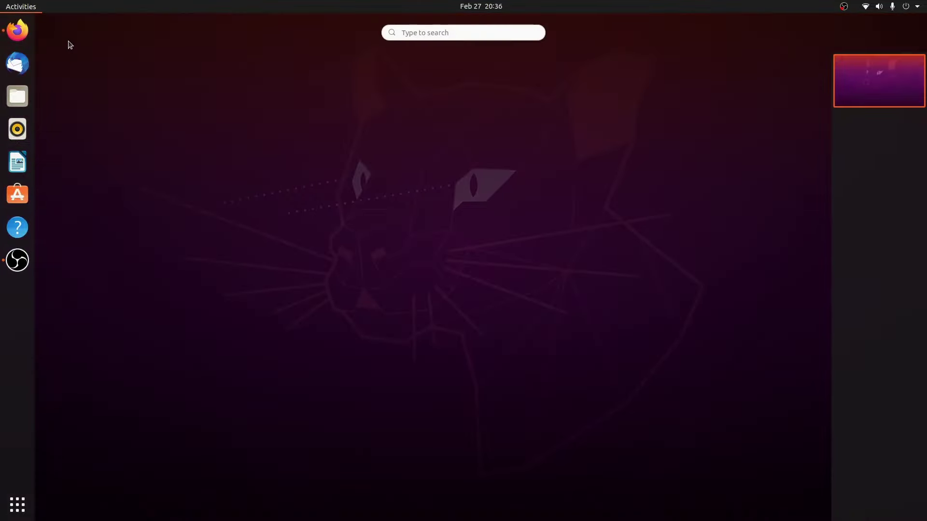
type("terminal")
key("Return")
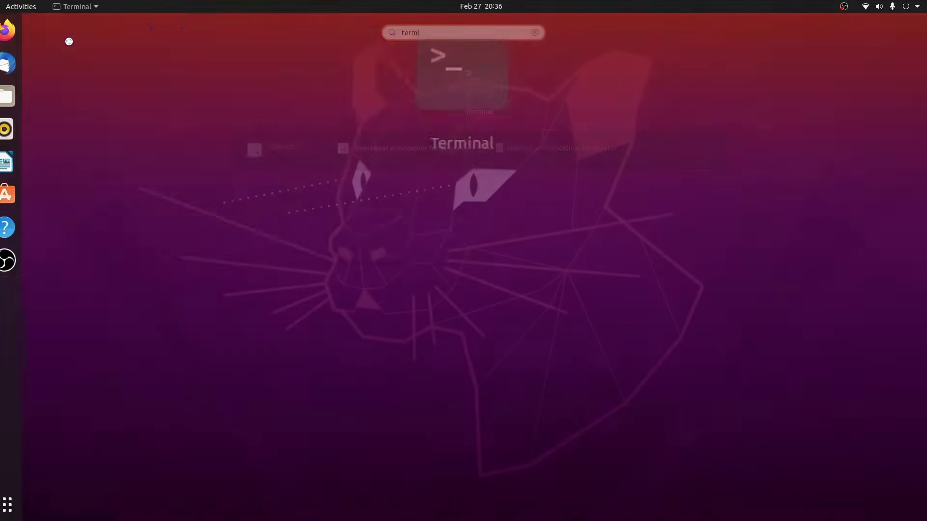
key("ctrl+plus")
key("ctrl+plus")
key("ctrl+plus")
key("ctrl+plus")
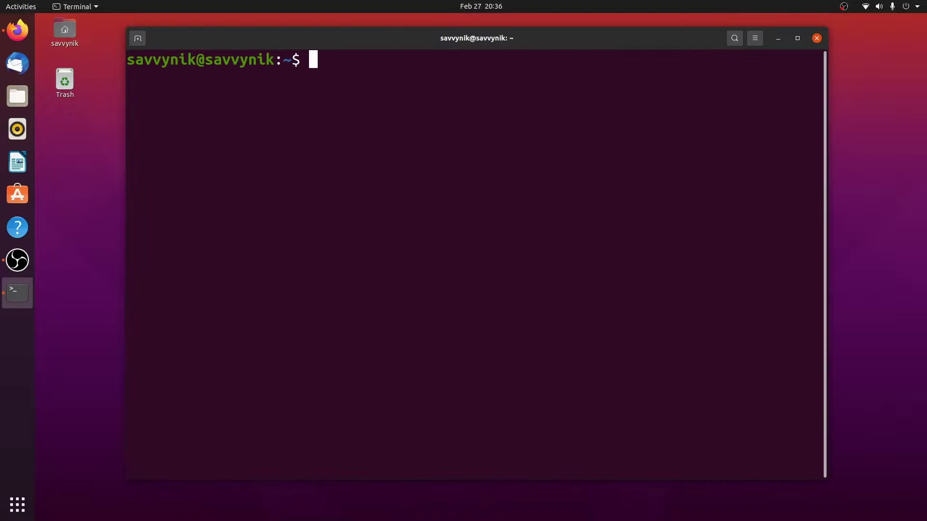
Run 'sudo apt install gnome-tweaks', confirm the installation, then run 'clear'
type("sudo apt install gnom")
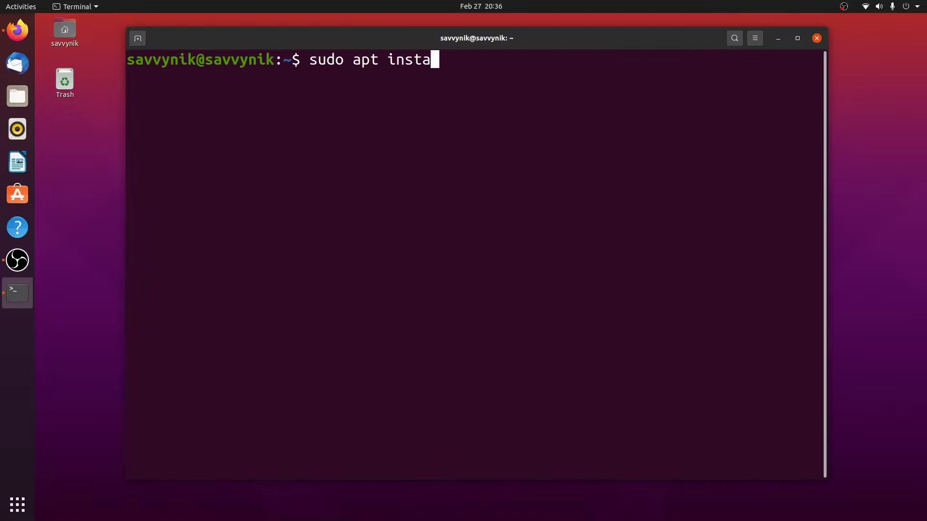
key("Tab")
key("Tab")
type("nome-")
key("Tab")
key("Tab")
key("n")
key("Tab")
key("Tab")
type("nome-t")
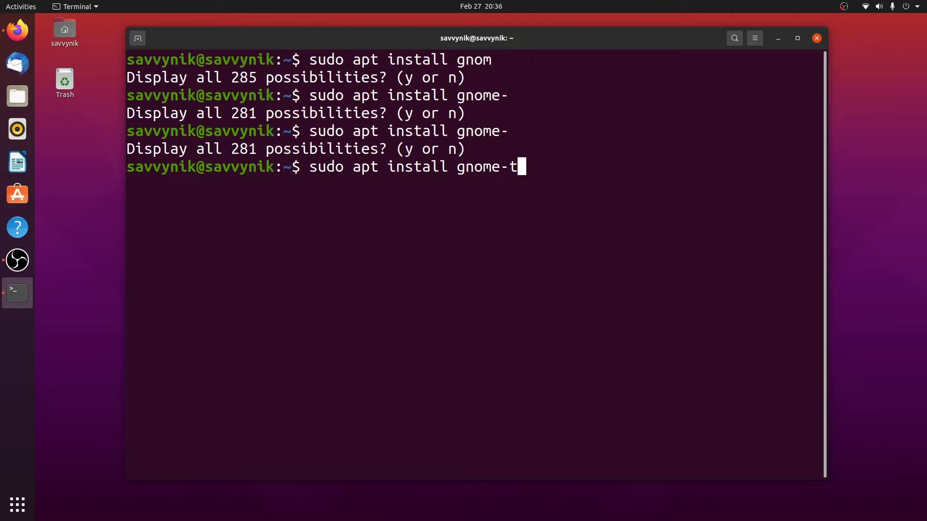
type("w")
key("Tab")
key("Tab")
type("eaks")
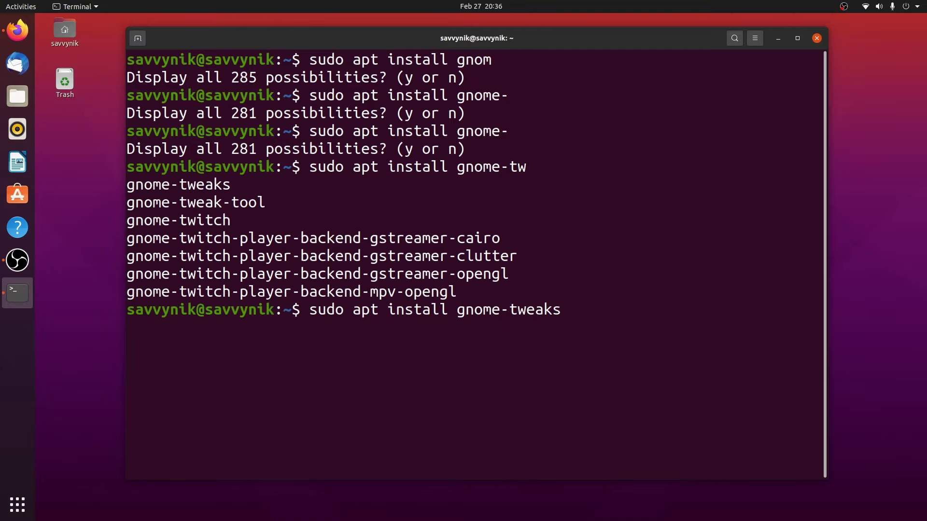
double_click(173, 184)
left_click(621, 263)
key("Return")
key("Return")
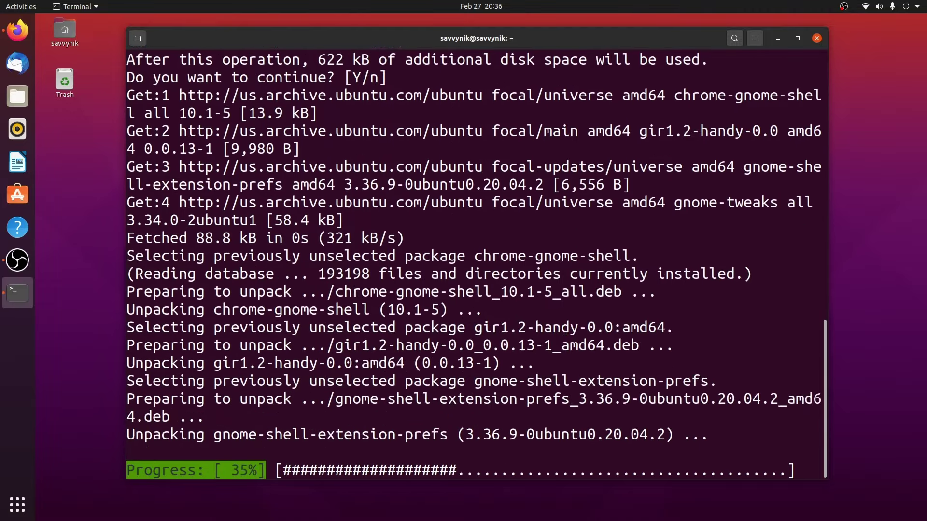
type("clear")
key("Return")
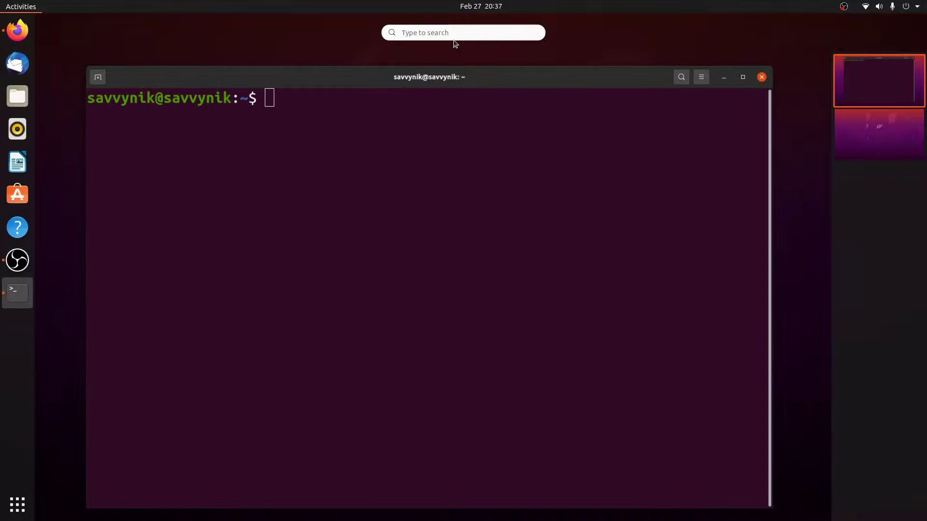
Launch GNOME Tweaks and browse the Appearance, Extensions, Fonts, Keyboard & Mouse and Startup pages
type("tweaks")
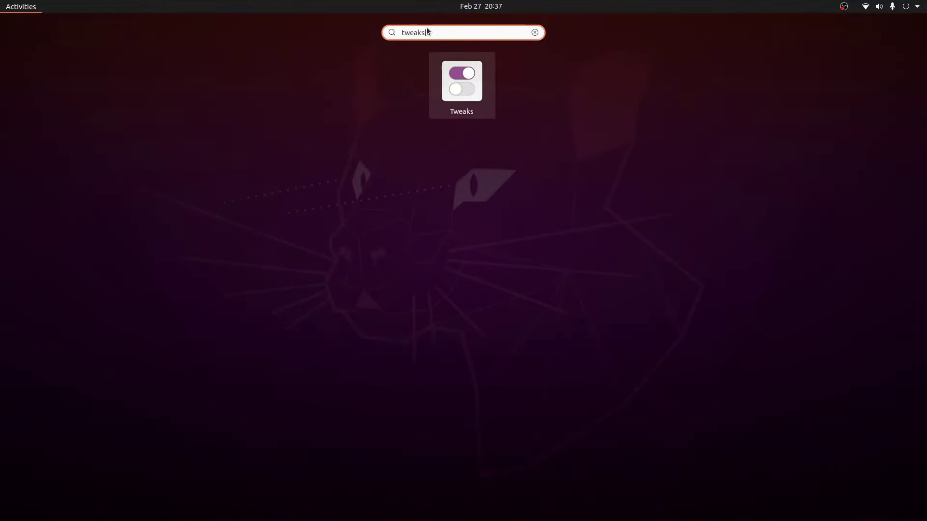
left_click(464, 88)
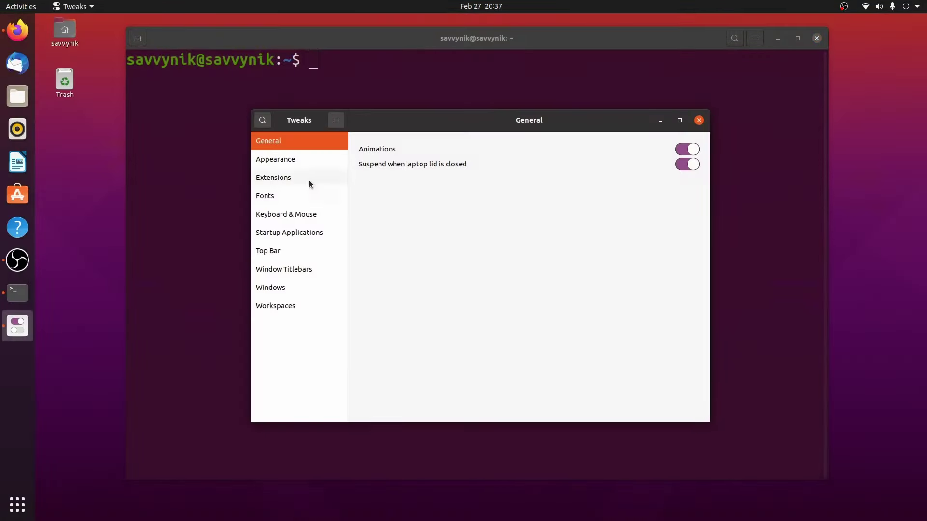
left_click(297, 164)
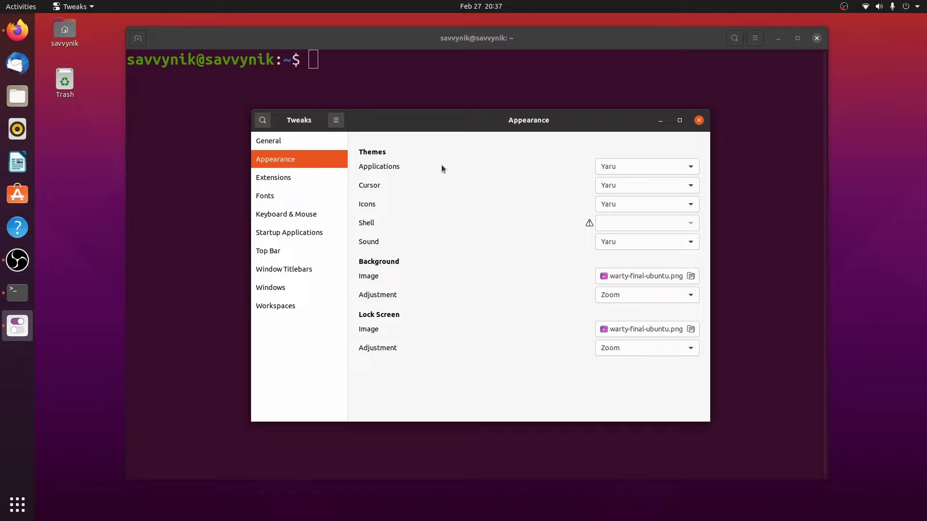
left_click(275, 179)
left_click(283, 198)
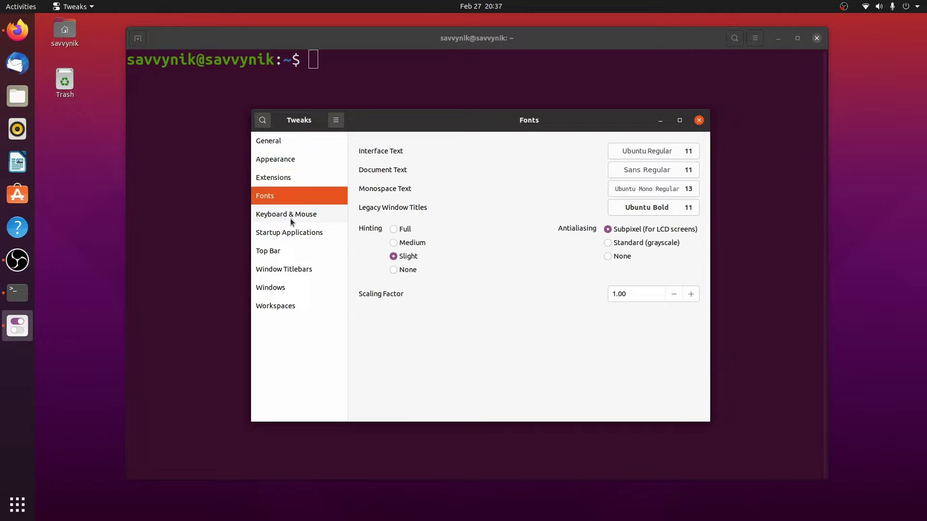
left_click(288, 218)
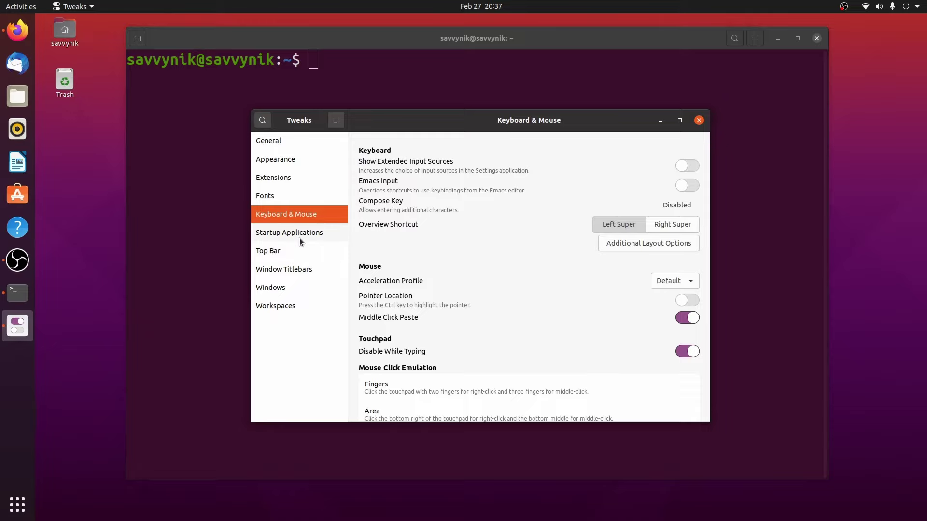
left_click(304, 231)
In Top Bar, keep the date shown and turn on Weekday and Seconds for the clock
left_click(284, 252)
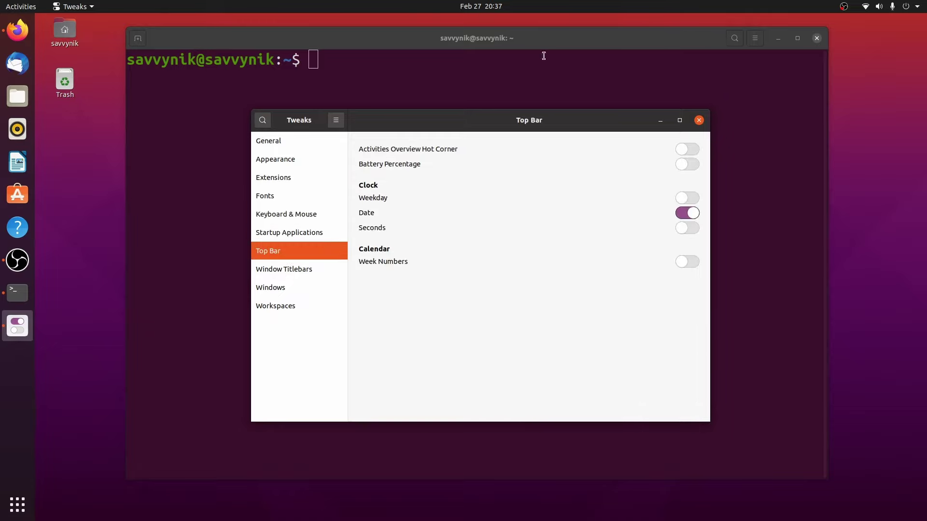
left_click(689, 213)
left_click(689, 213)
left_click(685, 197)
left_click(687, 228)
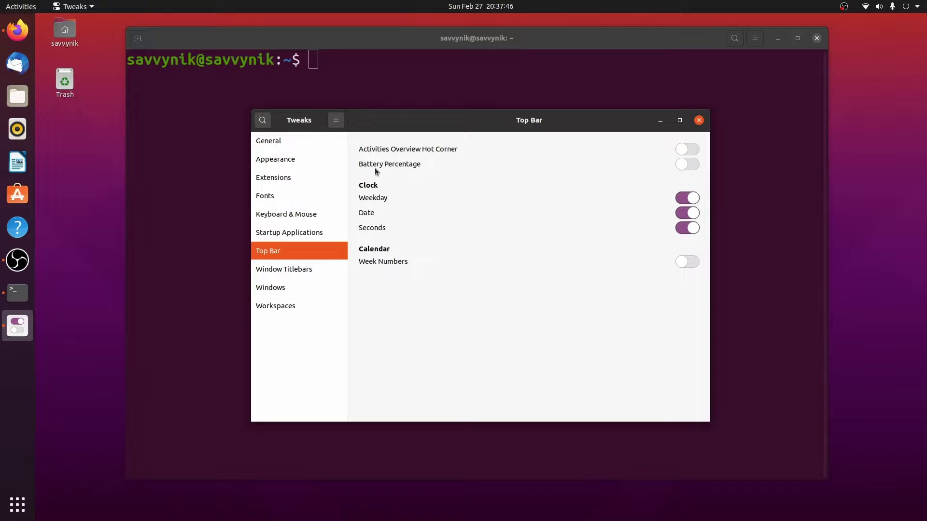
Look over the Window Titlebars, Windows and Workspaces pages, then close Tweaks
left_click(305, 274)
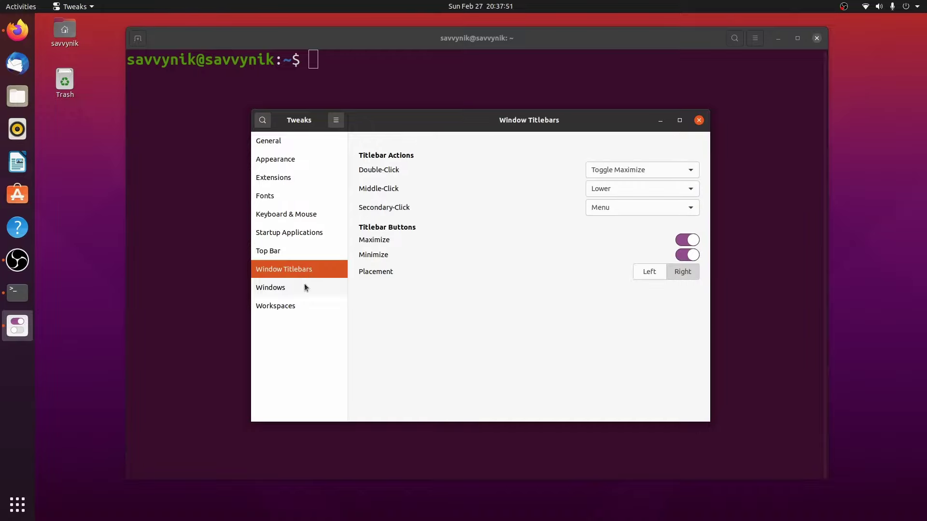
left_click(304, 287)
left_click(286, 305)
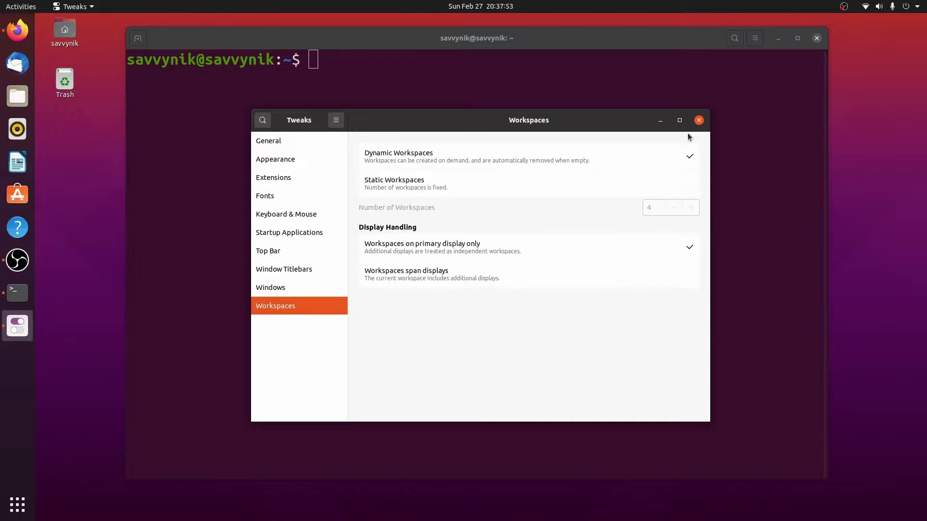
left_click(274, 285)
key("Up")
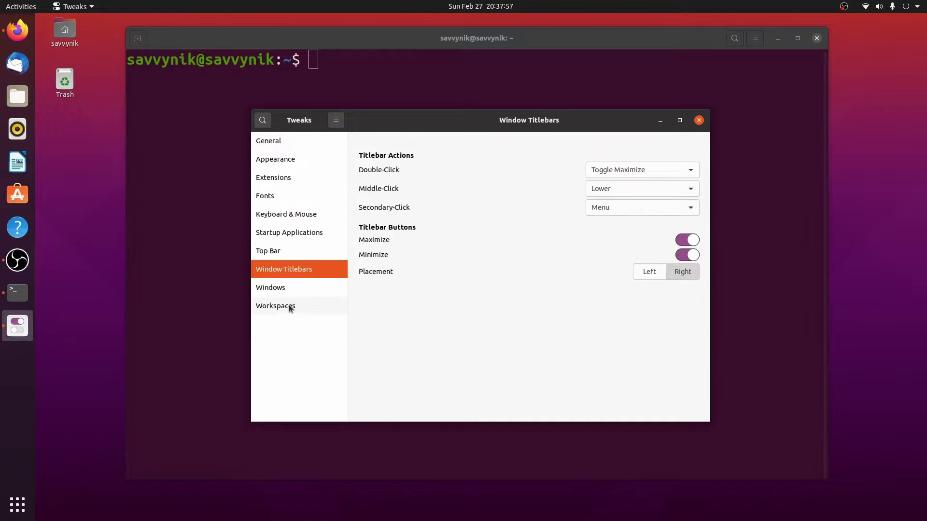
left_click(698, 121)
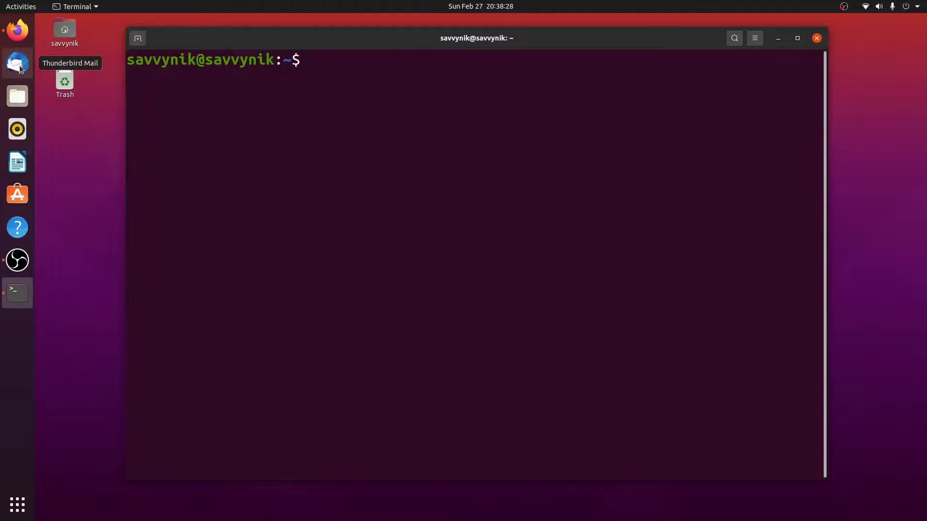
Stop and quit Rhythmbox from its dock menu, then remove it from Favorites
right_click(19, 140)
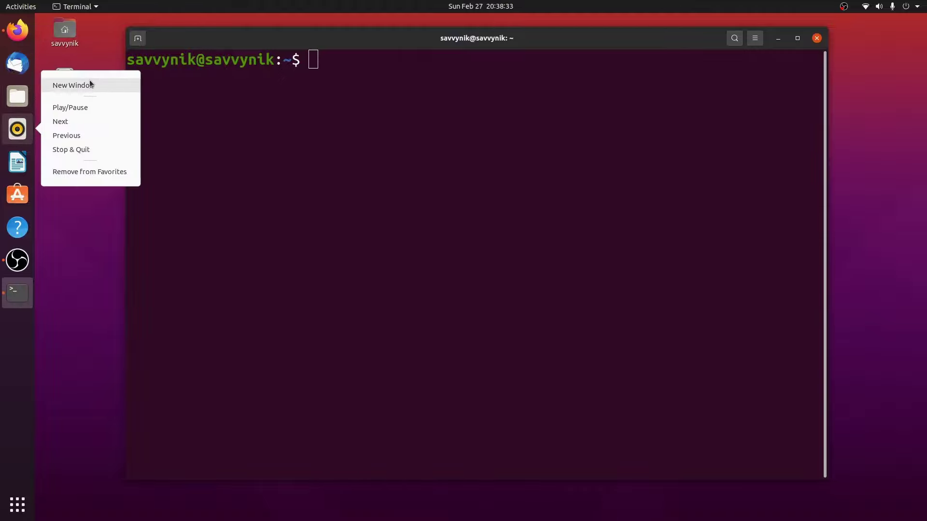
left_click(71, 152)
right_click(17, 128)
left_click(73, 160)
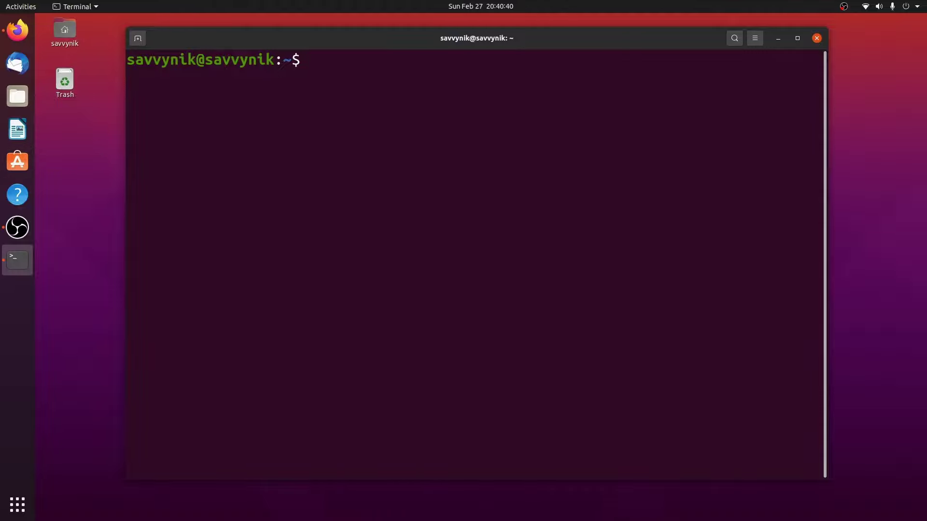
Run 'sudo apt install gnome-boxes' to install the GNOME Boxes package
type("sudo apt ins")
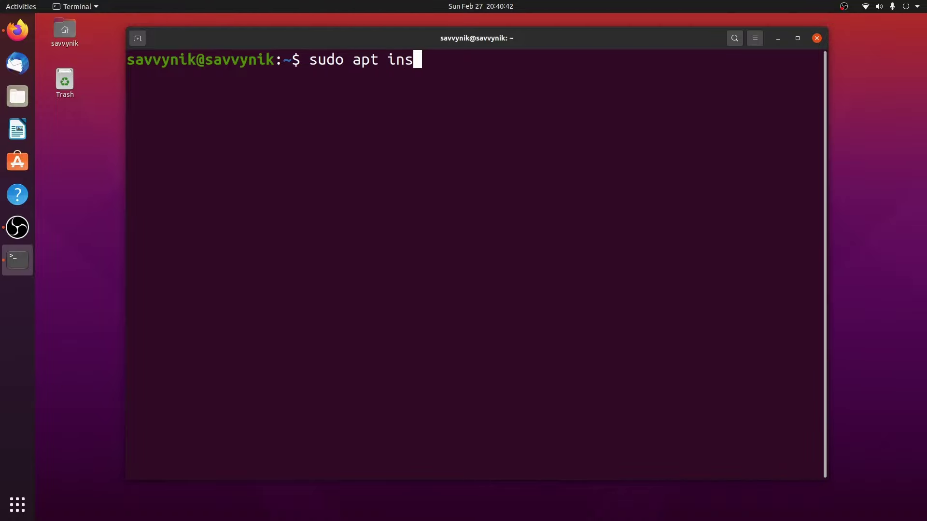
type("tall gnome-boxes")
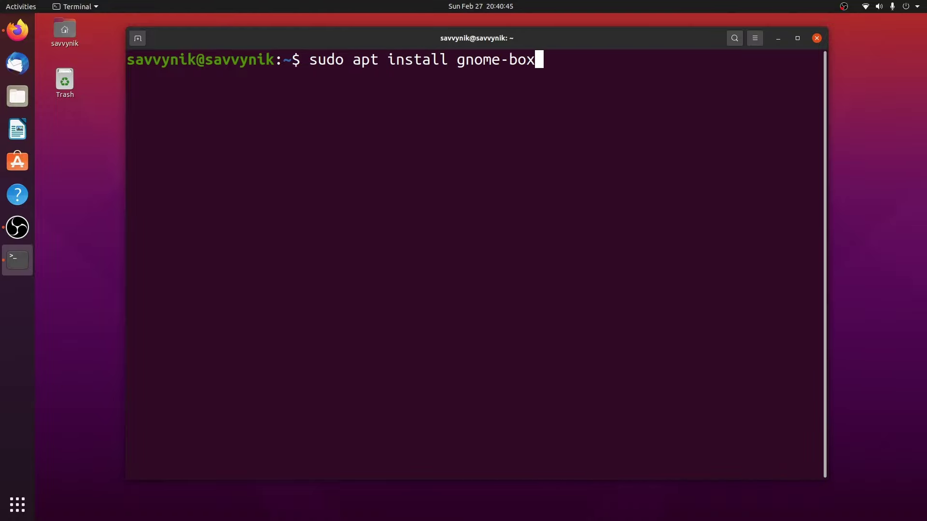
key("Return")
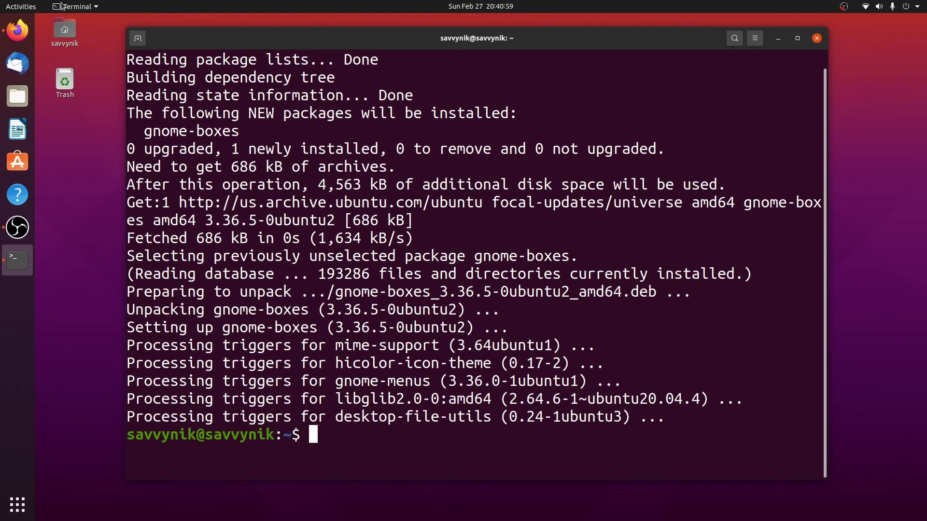
key("super")
Search 'boxes' in the overview and launch the Boxes app
type("boxes")
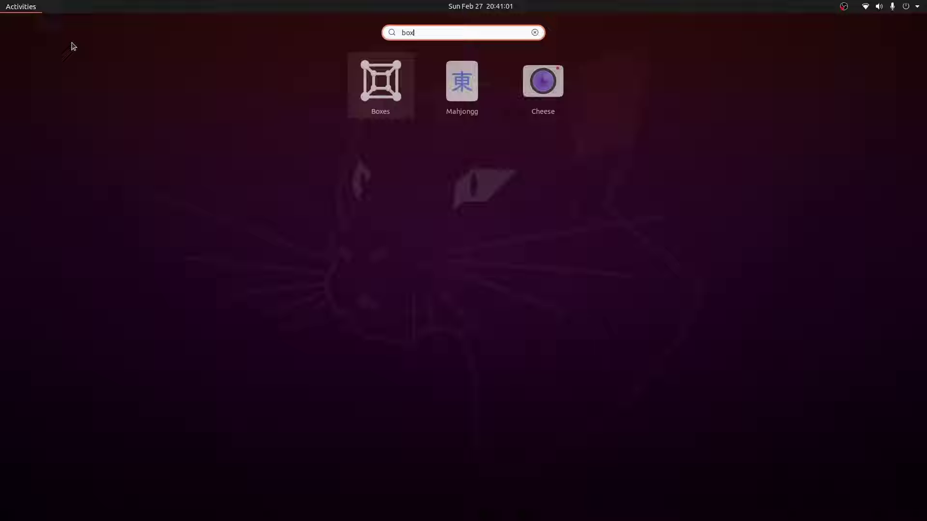
left_click(456, 93)
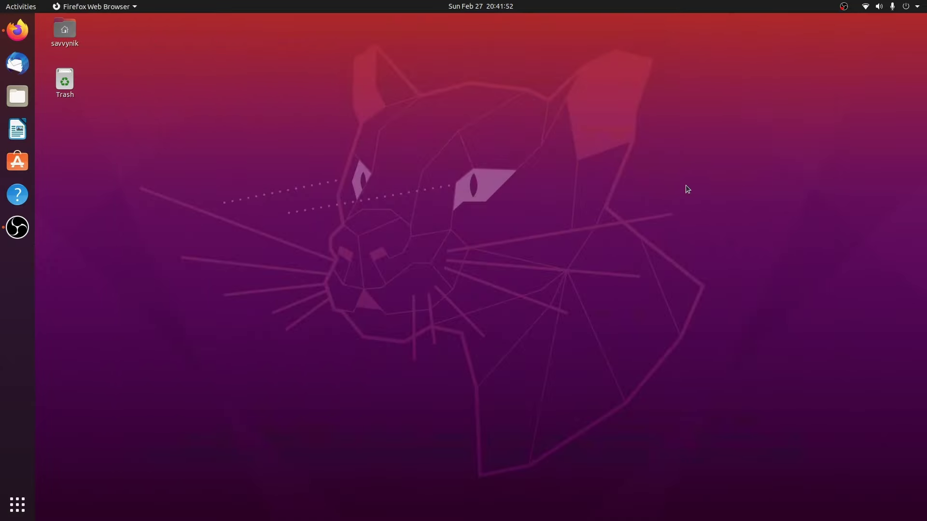
Open Terminal and enlarge its text four zoom steps
mouse_move(0, 0)
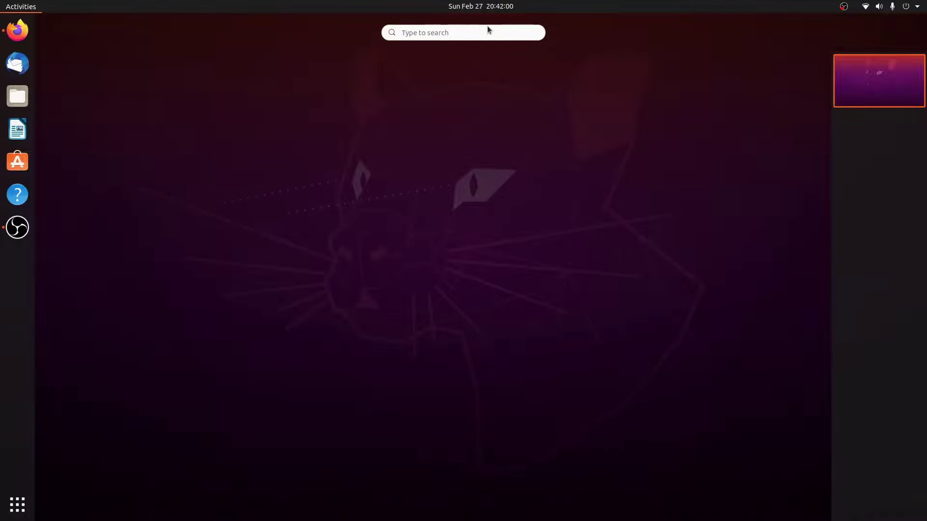
type("term")
key("Return")
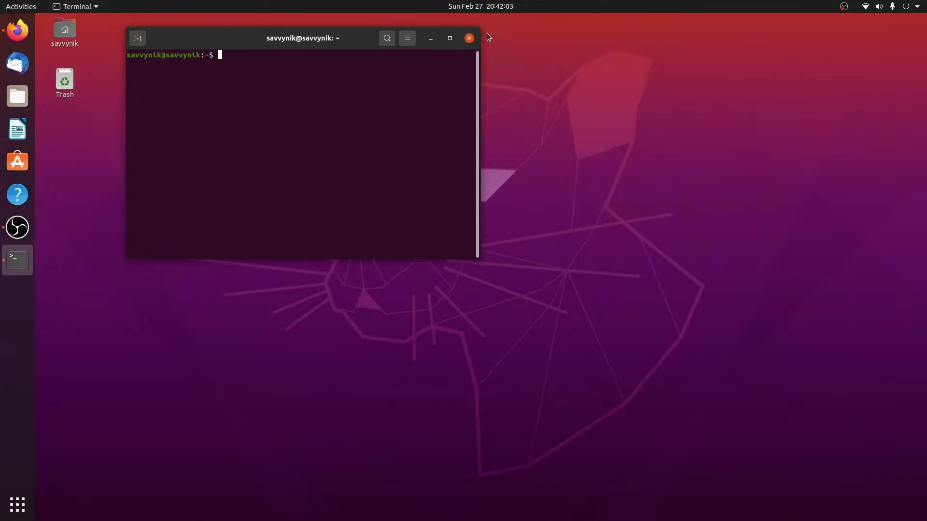
left_click(407, 38)
left_click(449, 76)
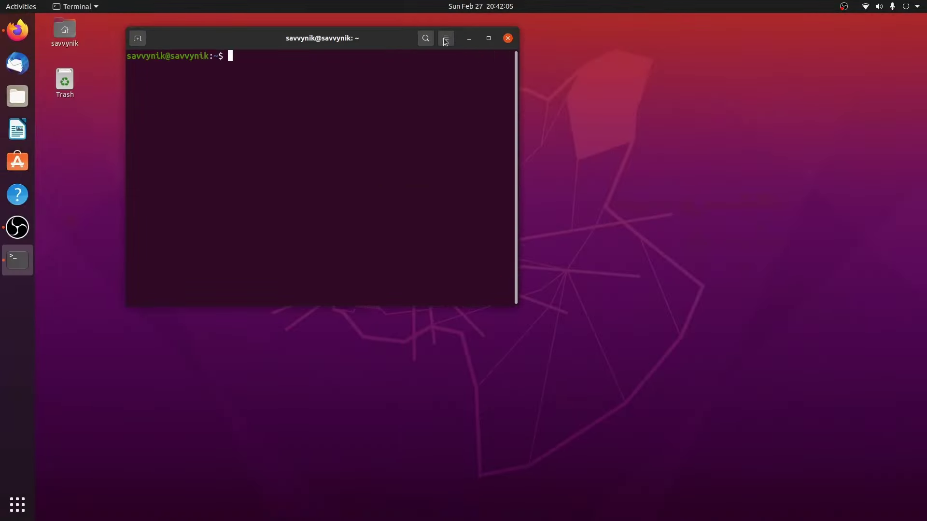
left_click(445, 38)
left_click(478, 70)
left_click(519, 37)
left_click(567, 72)
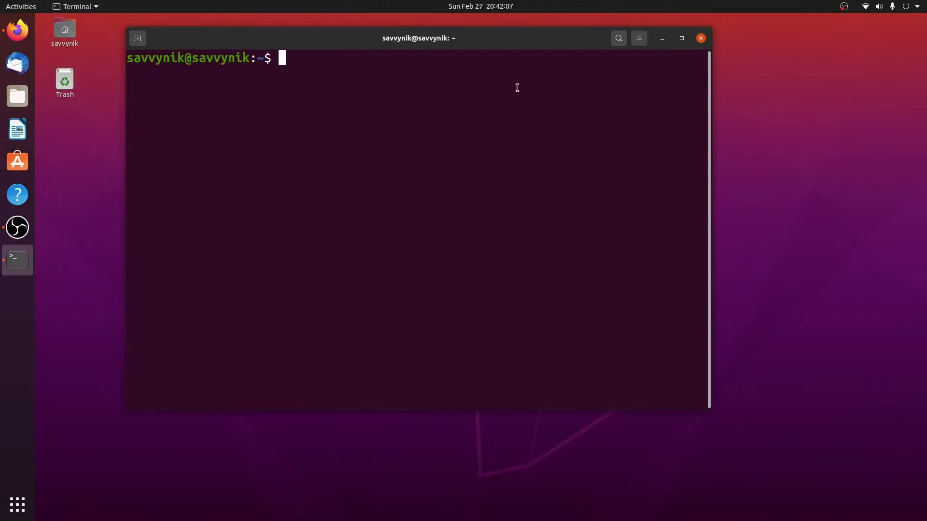
left_click(639, 38)
left_click(671, 70)
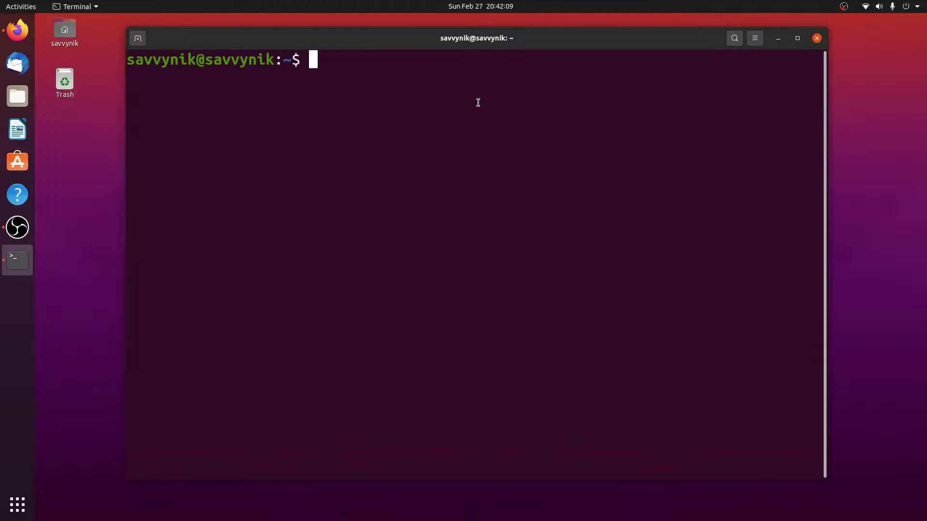
Run 'sudo apt install build-essential', check that gcc responds, and clear the screen
type("su")
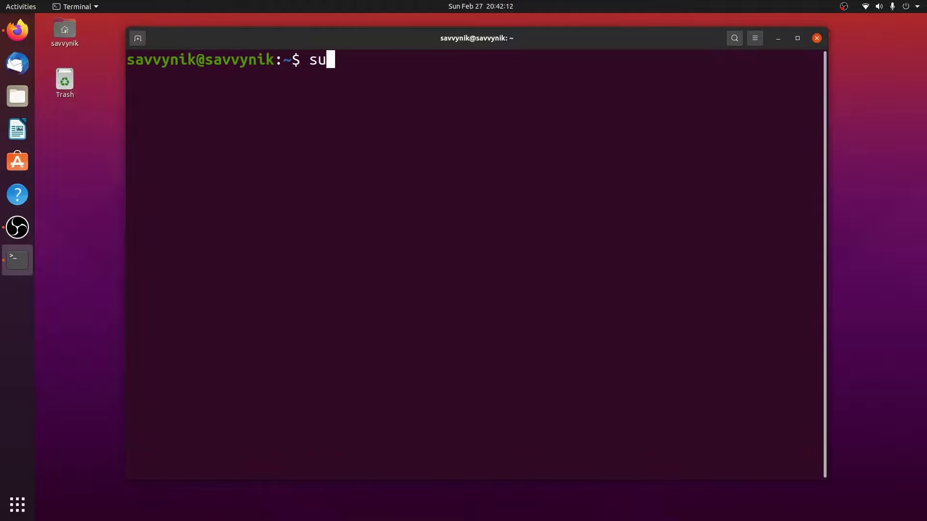
type("do apt install b")
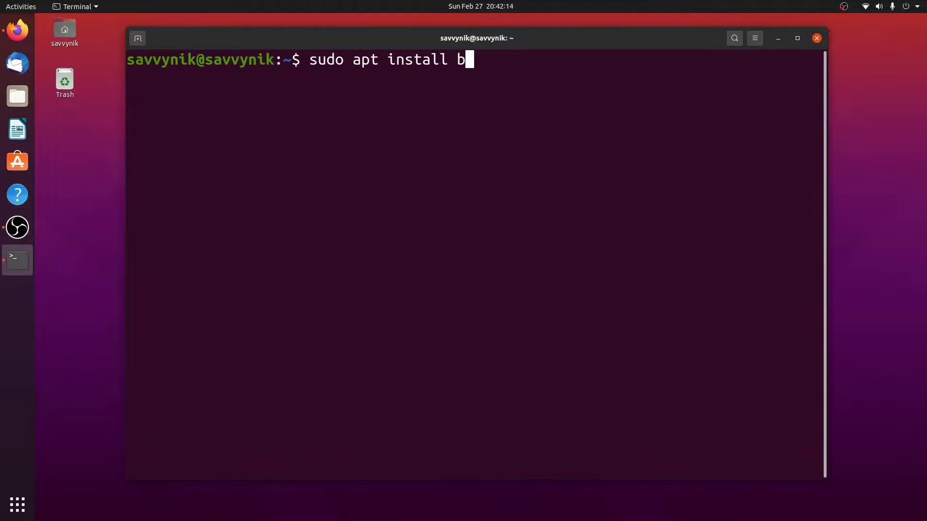
type("uild-essential")
key("Return")
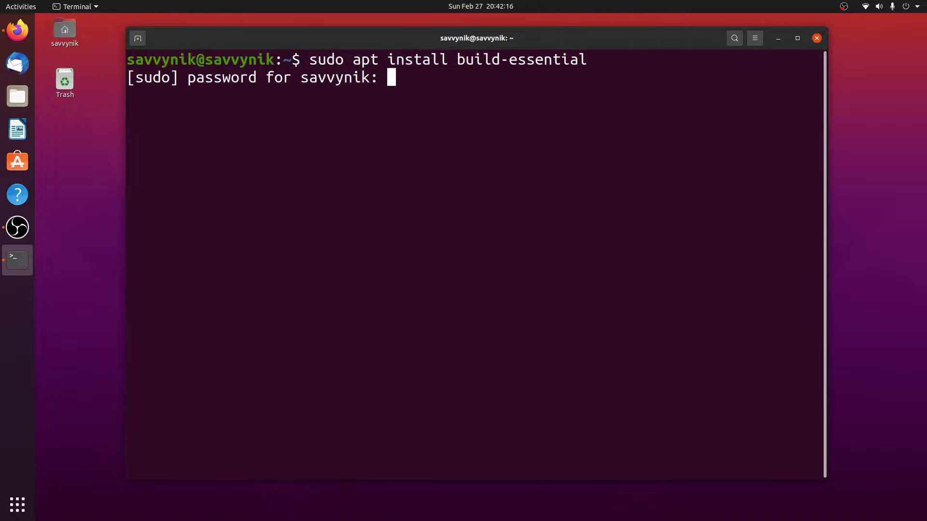
key("Return")
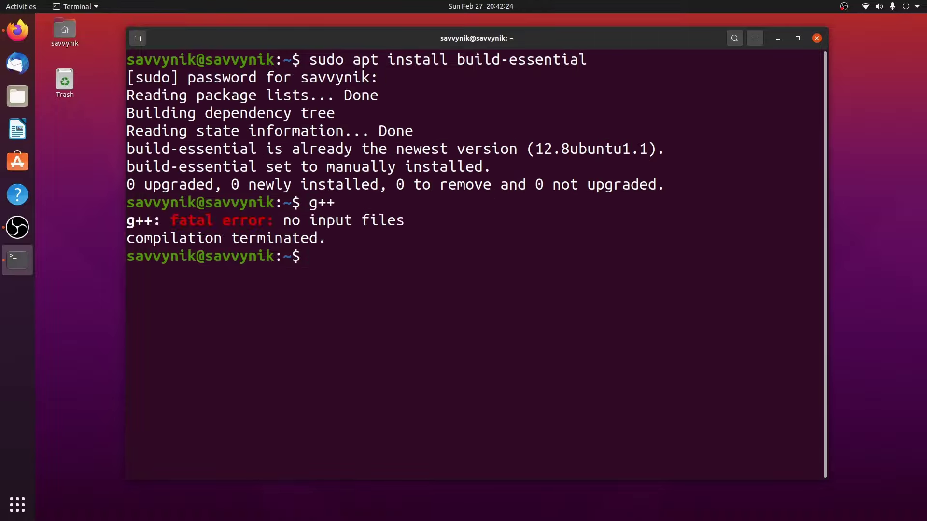
type("c")
key("BackSpace")
type("gcc")
key("Return")
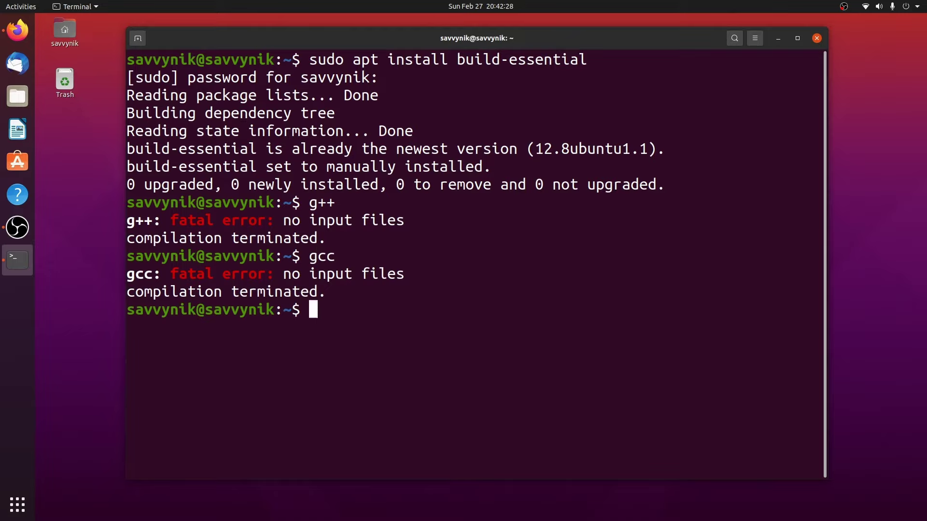
type("c")
key("BackSpace")
key("ctrl+l")
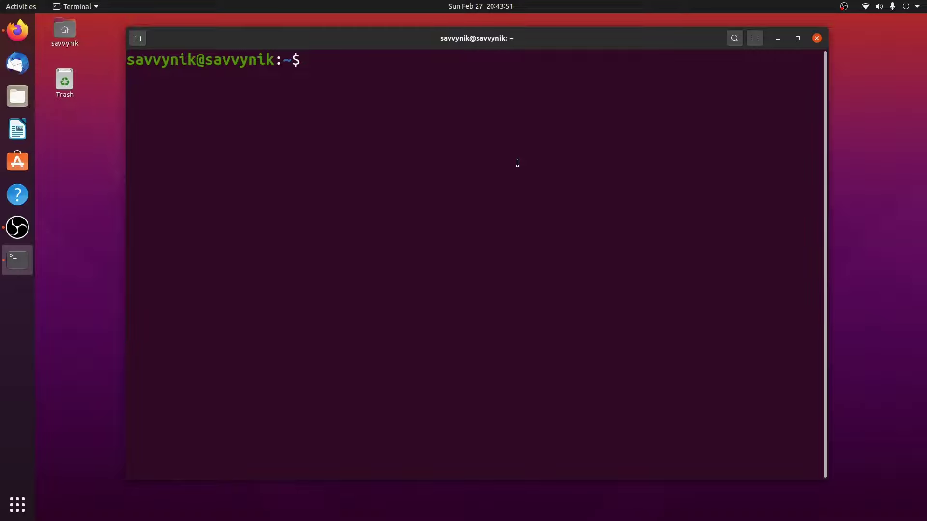
Start 'snap install codium --classic', authorize it with the password, and bring up Ubuntu Software
type("snap insta")
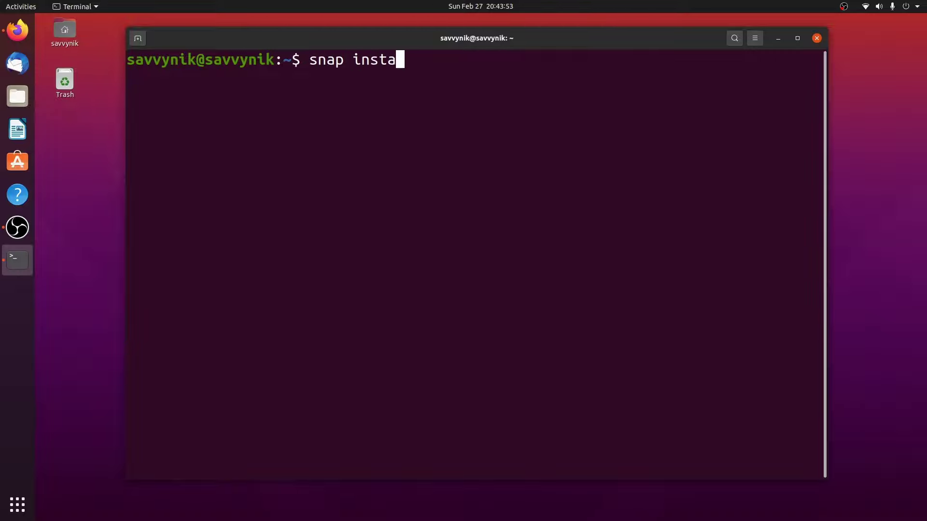
type("ll codium --classic")
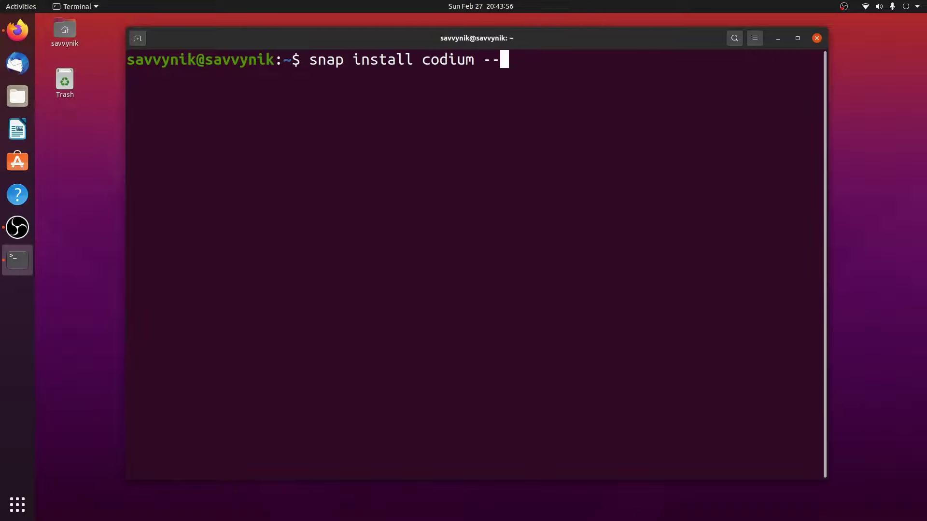
key("Return")
type("••••••••")
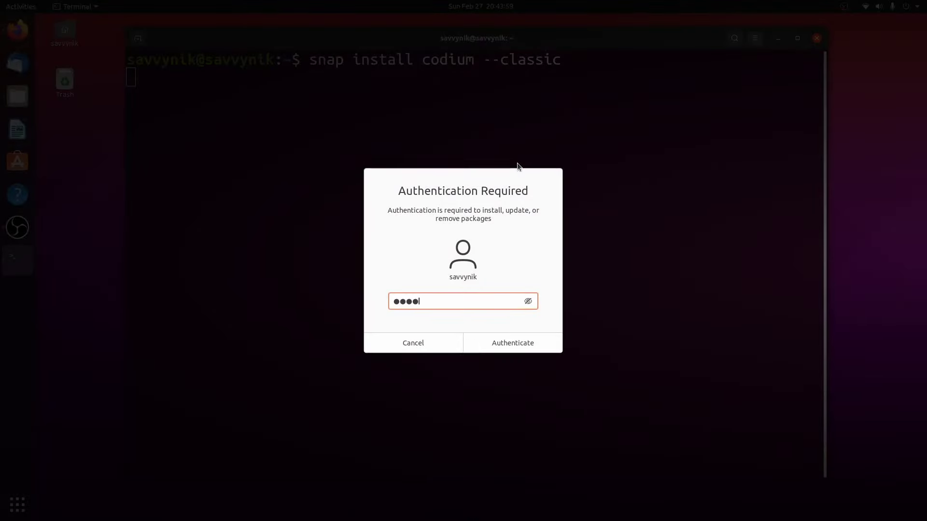
key("Return")
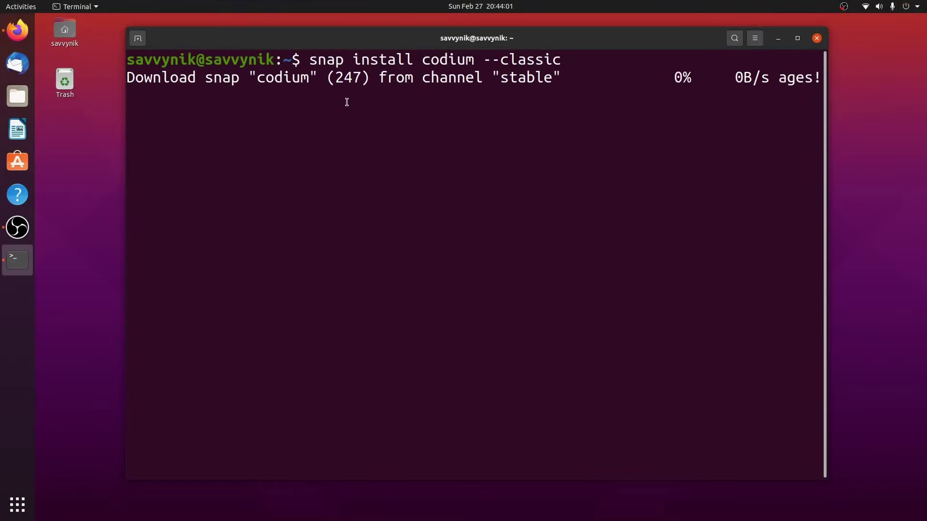
left_click(18, 163)
Center the Ubuntu Software window, search for 'vscode', then close the store
left_click_drag(206, 27, 326, 50)
left_click(165, 47)
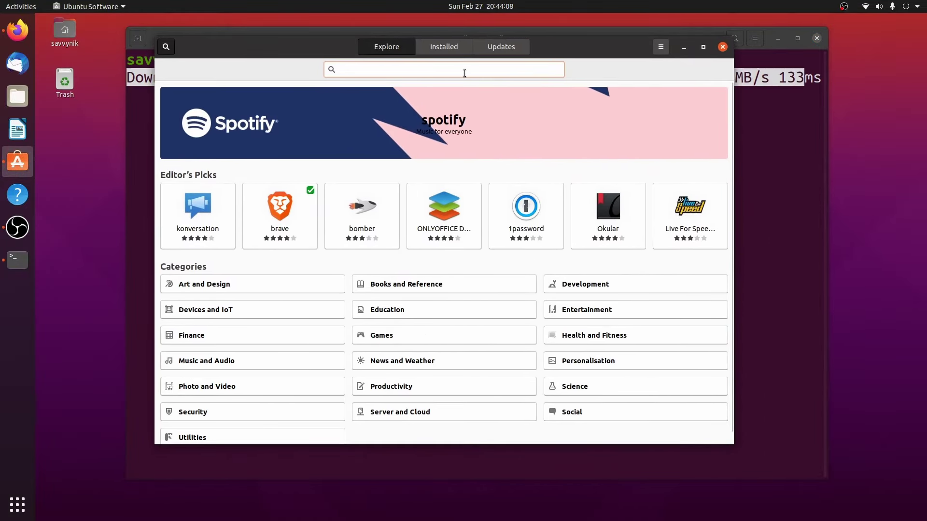
type("vscode")
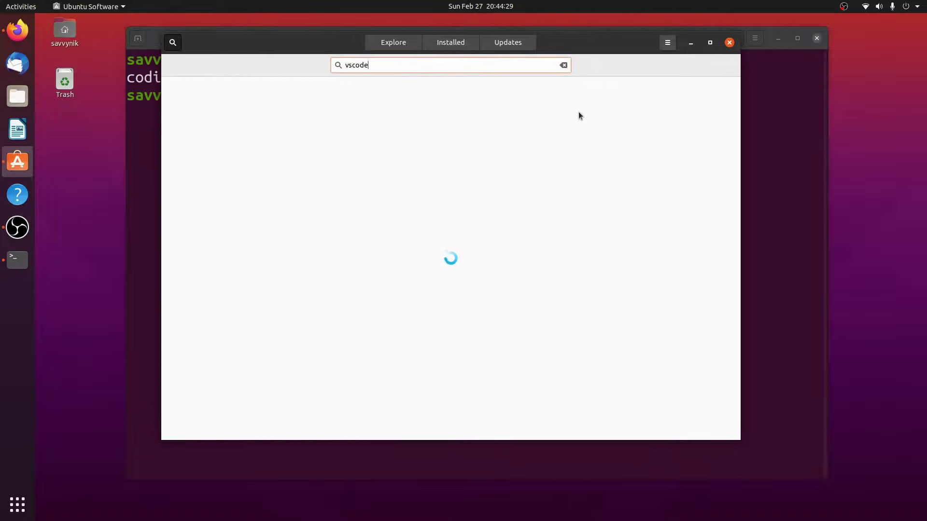
left_click(730, 43)
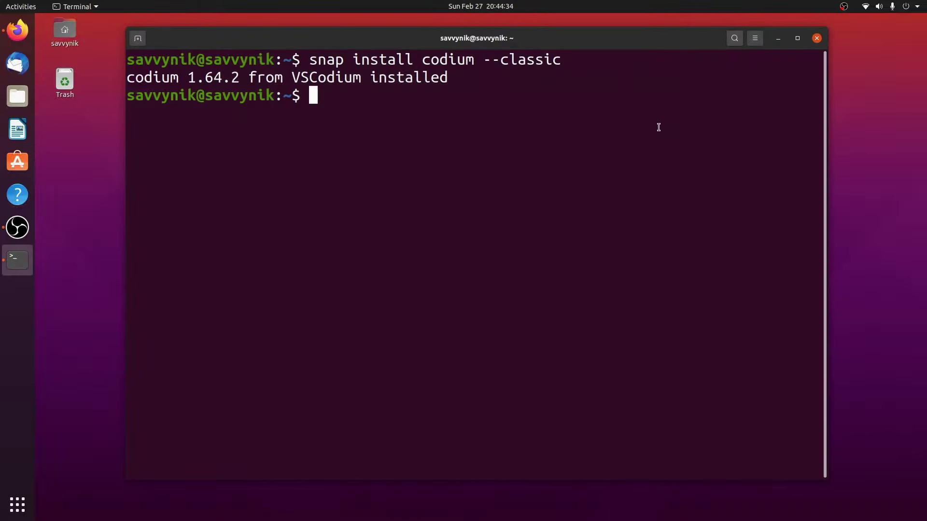
mouse_move(1, 0)
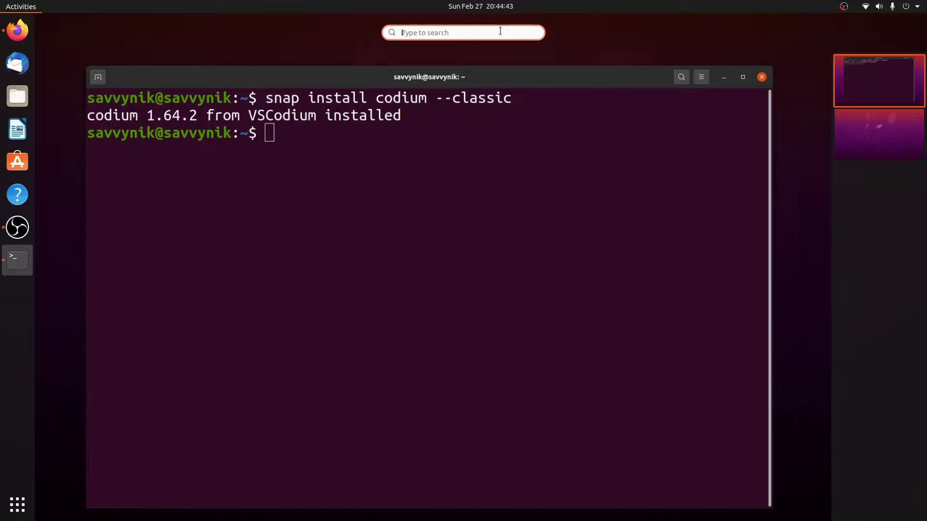
type("vs")
key("Return")
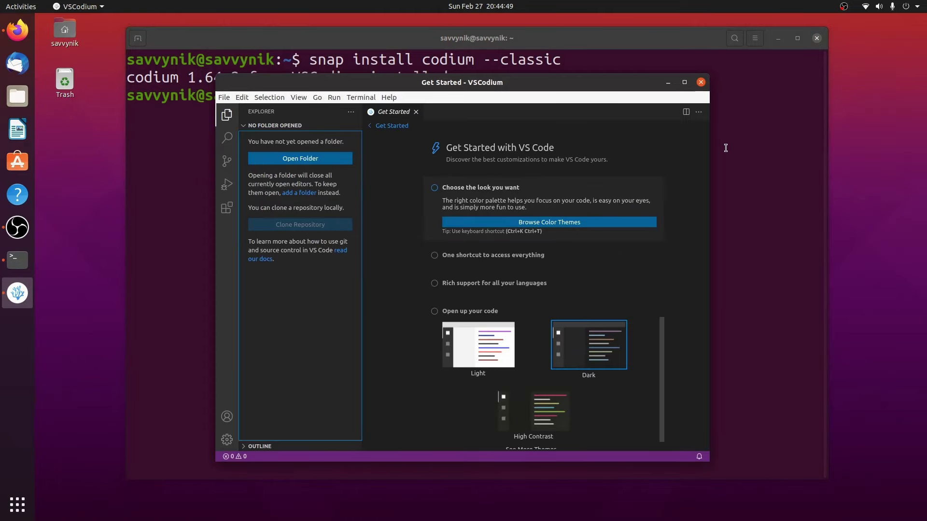
left_click(701, 83)
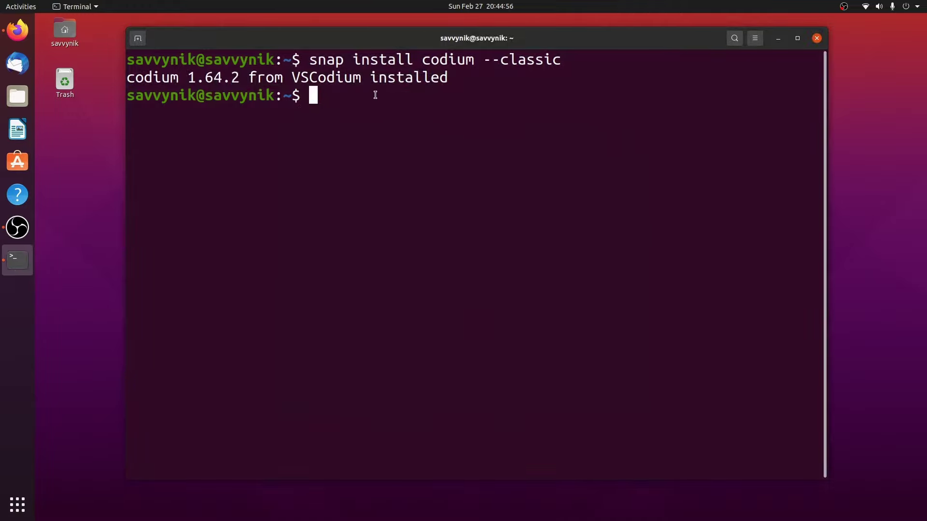
Close the terminal and remove Firefox from the dock favorites
left_click(816, 38)
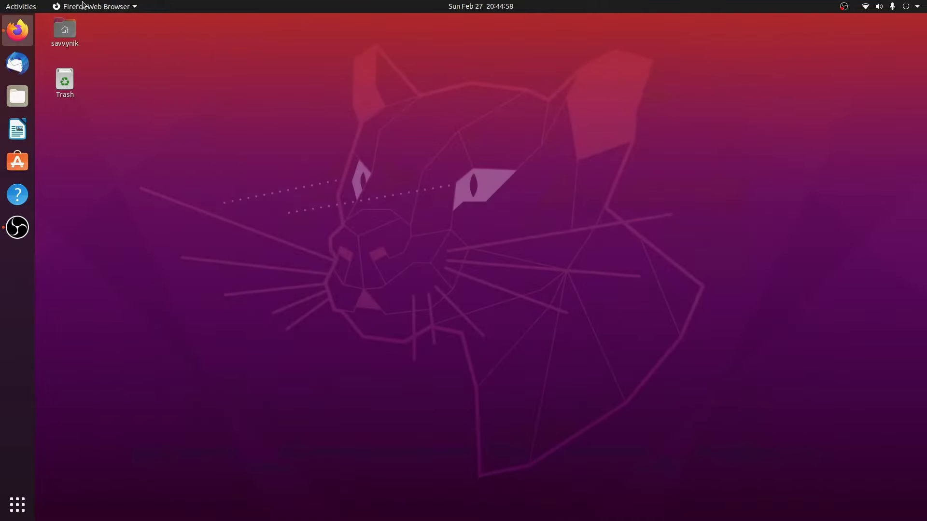
right_click(17, 30)
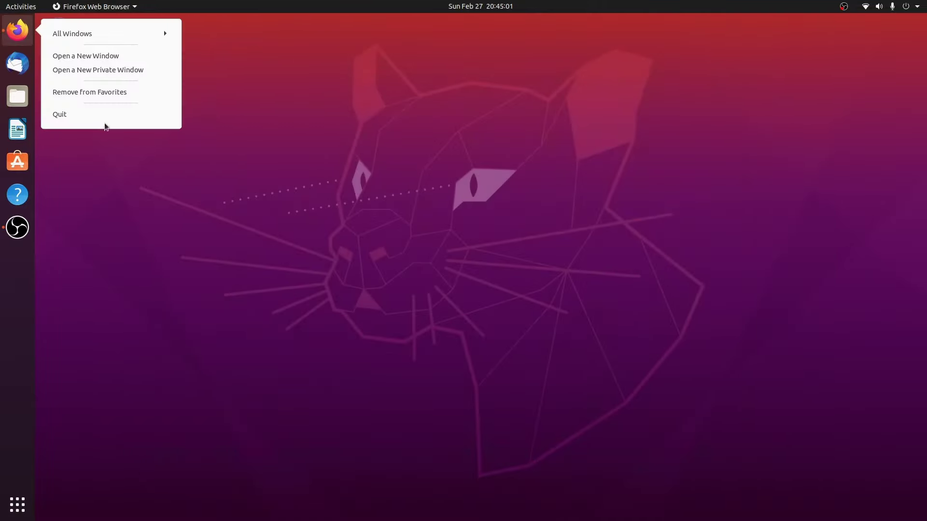
left_click(88, 92)
Add Brave Web Browser to Favorites and move it to the top of the dock
key("super")
type("b")
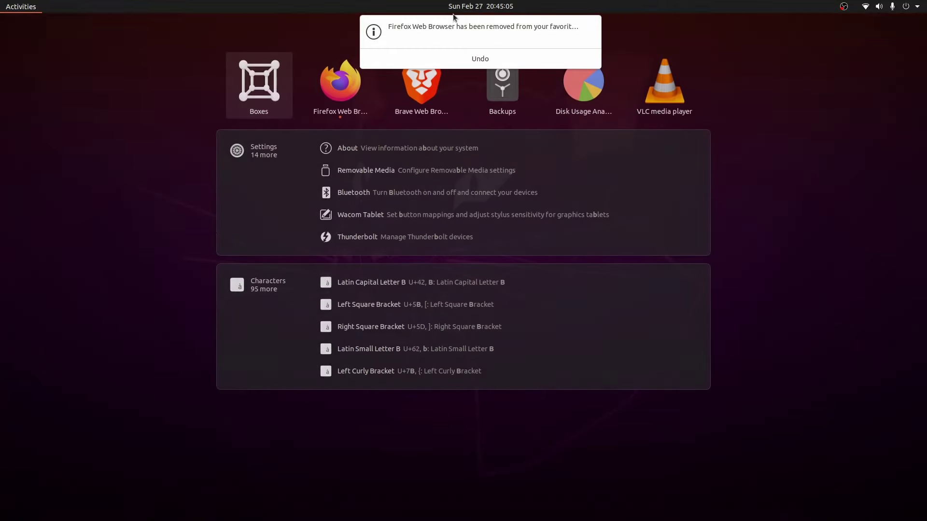
right_click(424, 101)
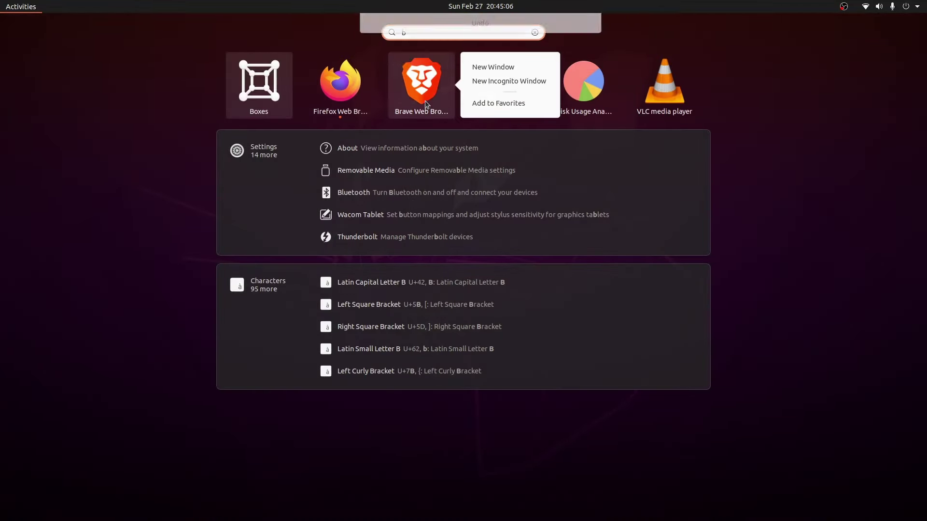
left_click(523, 103)
key("super")
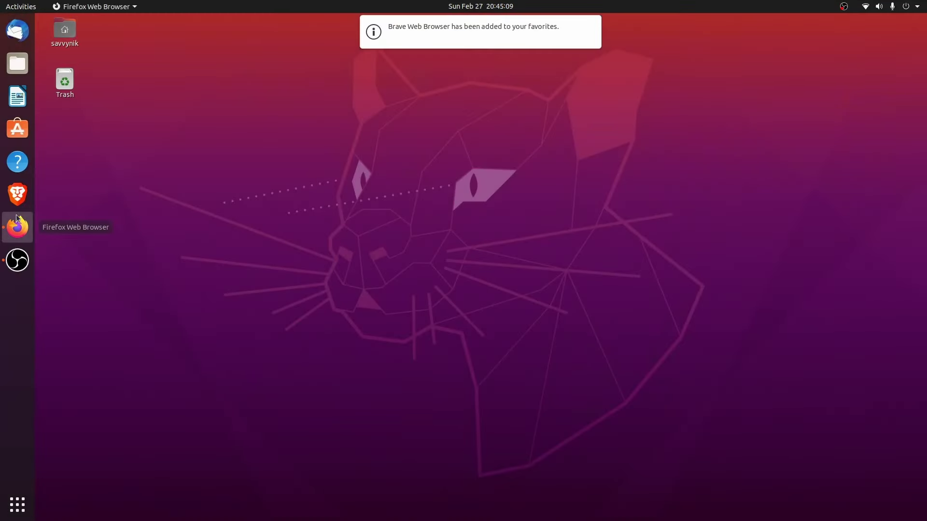
left_click_drag(17, 194, 17, 34)
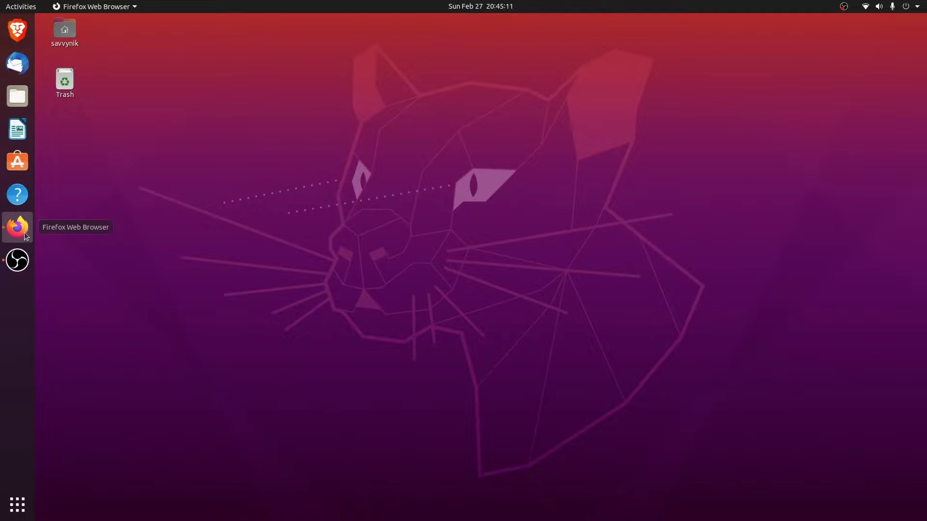